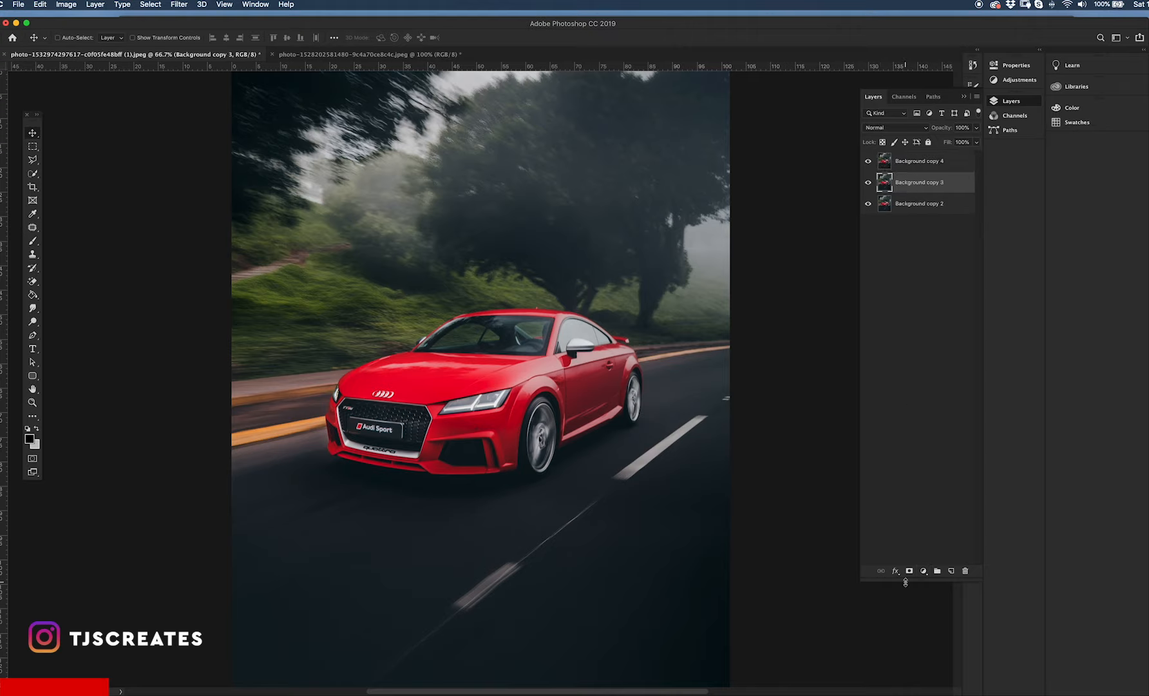
Step: Add a Hue/Saturation adjustment above Background copy 3, clip it to that layer and set Saturation to -100
click(925, 574)
click(943, 639)
click(921, 571)
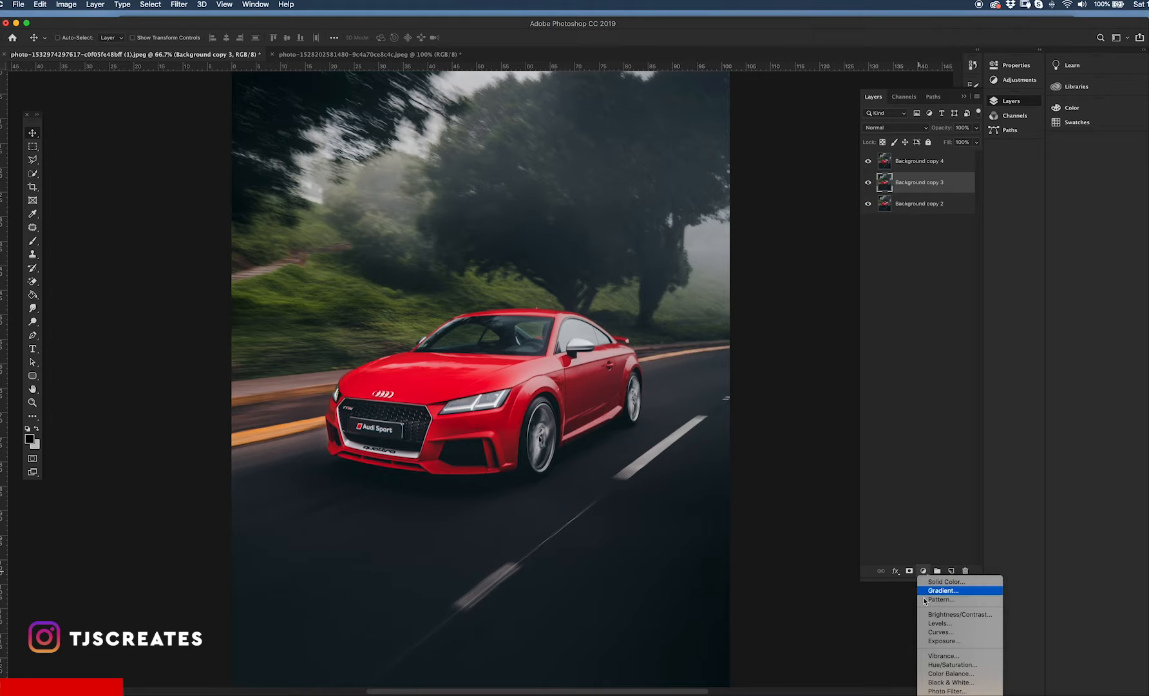
click(934, 665)
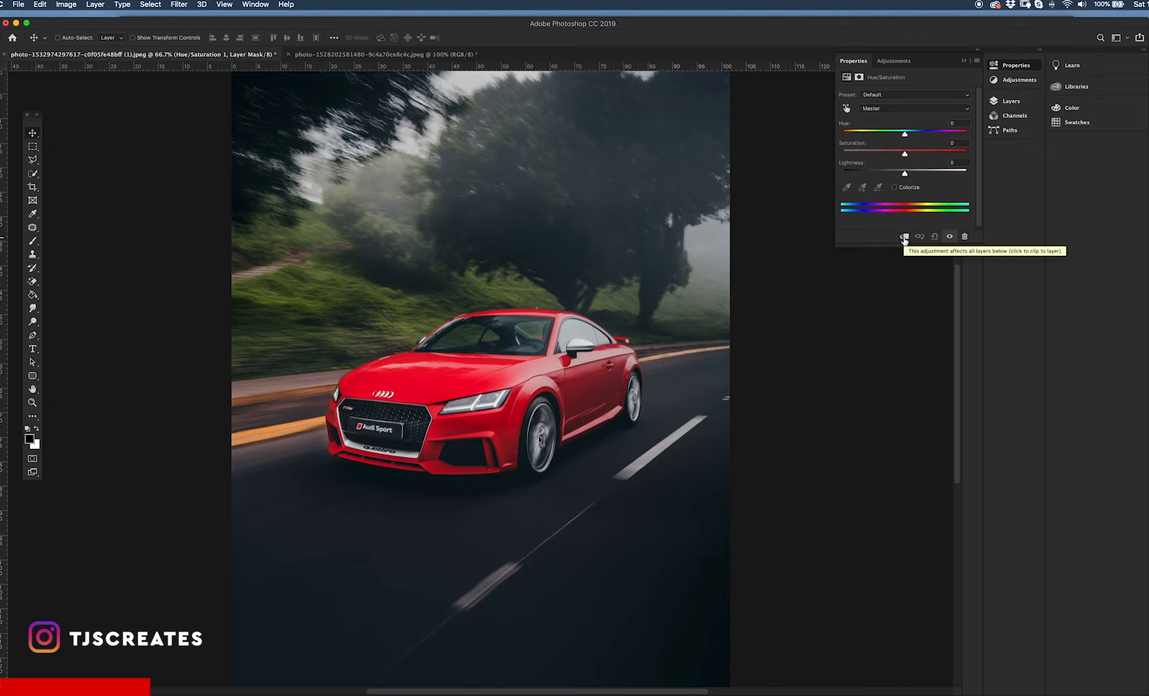
click(905, 237)
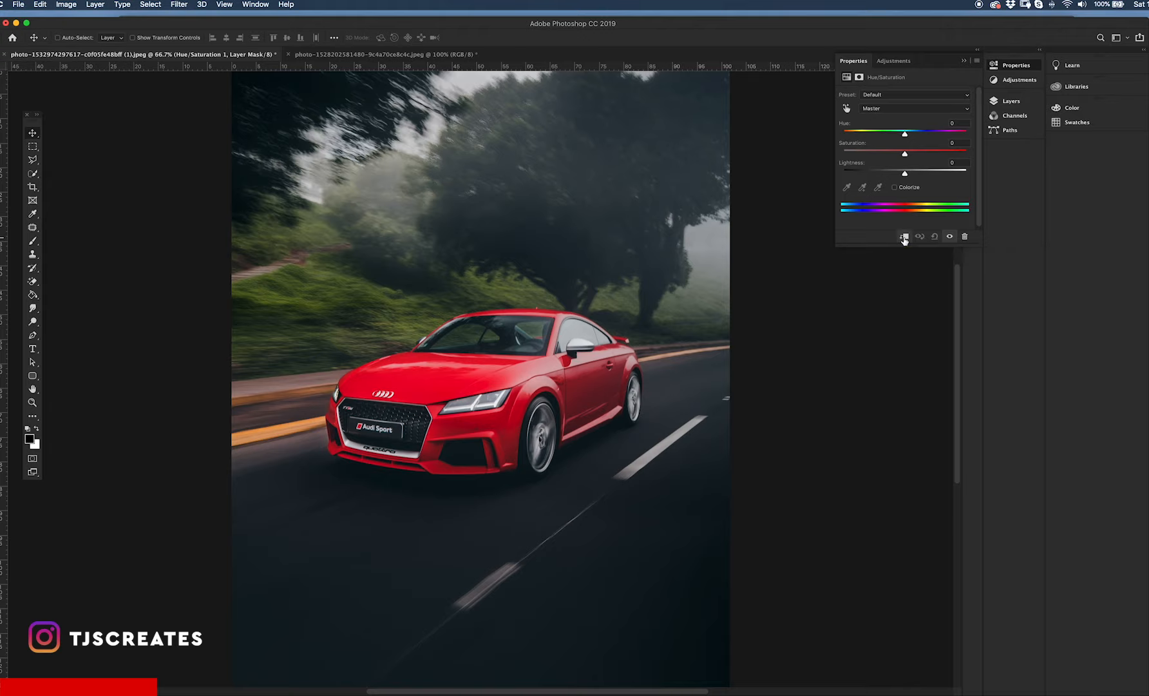
drag(904, 154, 820, 156)
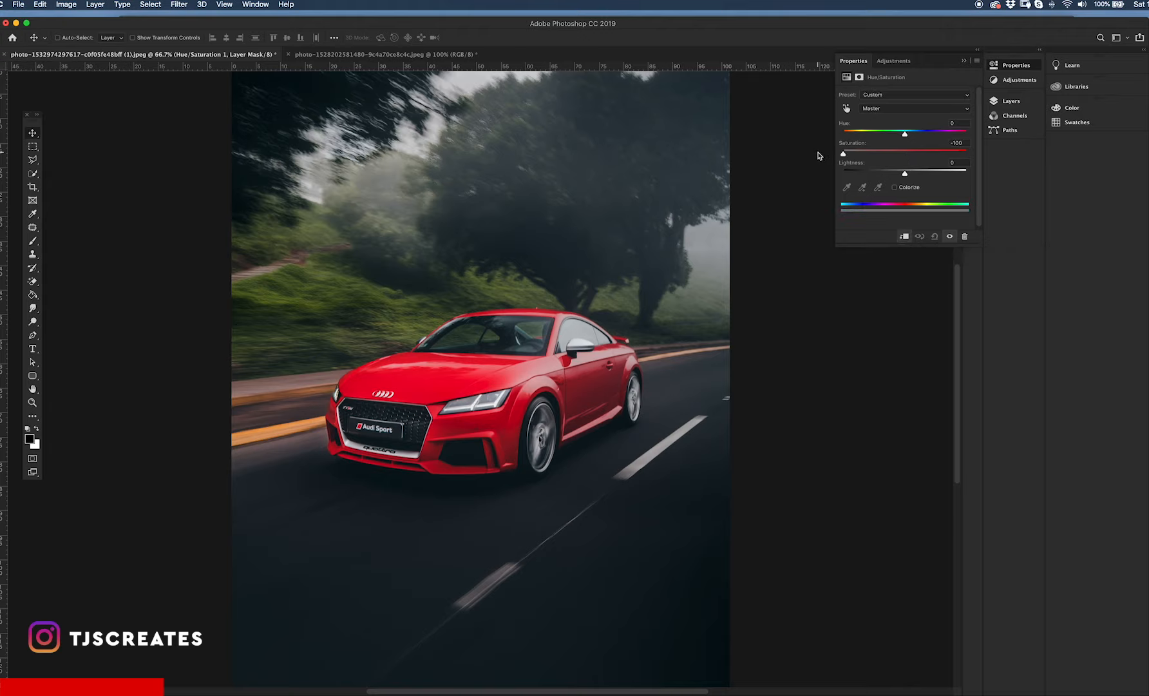
Step: Hide Background copy 4, Background copy 3 and the Hue/Saturation adjustment layer, leaving only Background copy 2 visible
click(965, 61)
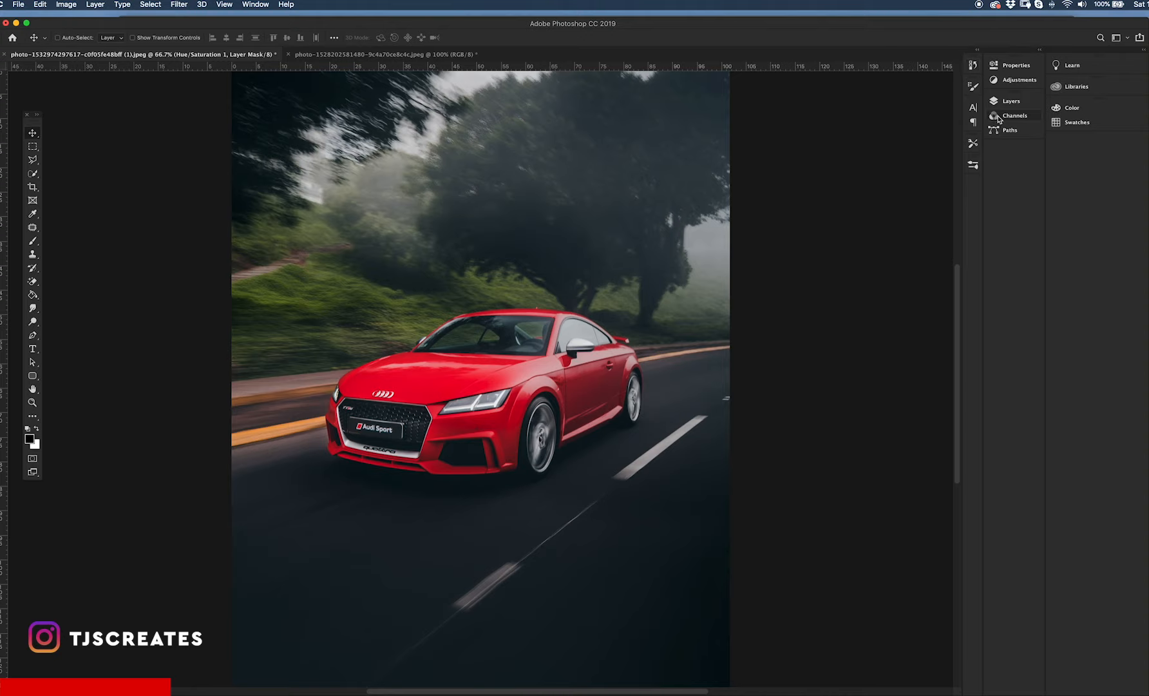
click(1007, 103)
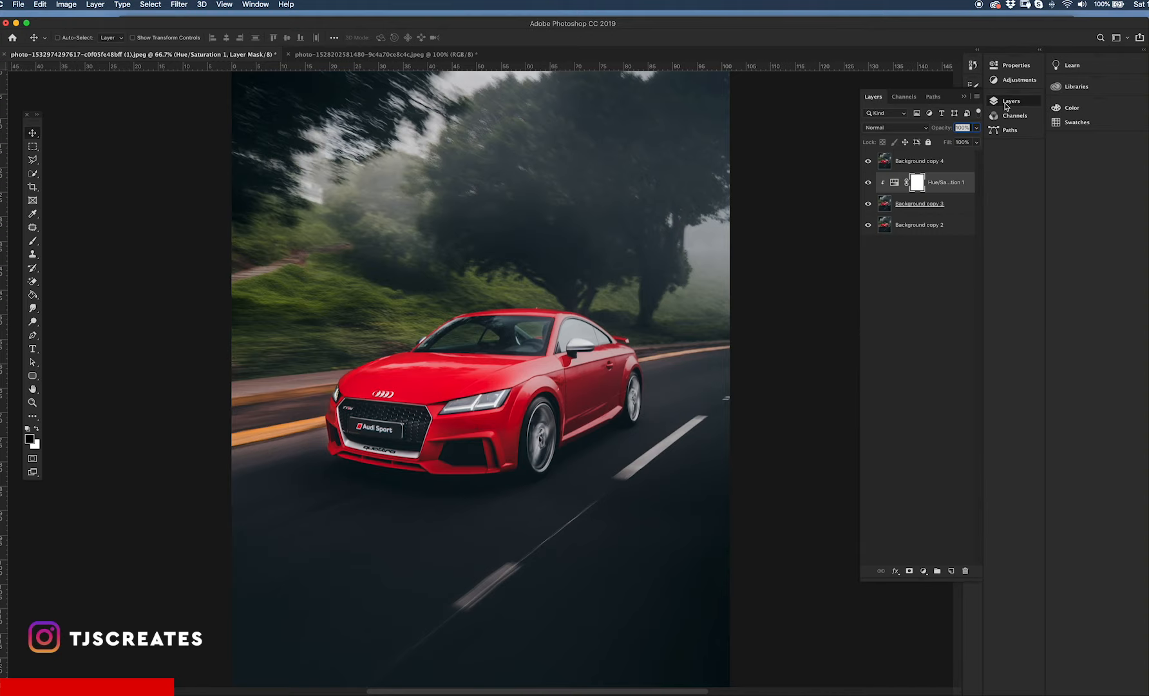
click(868, 161)
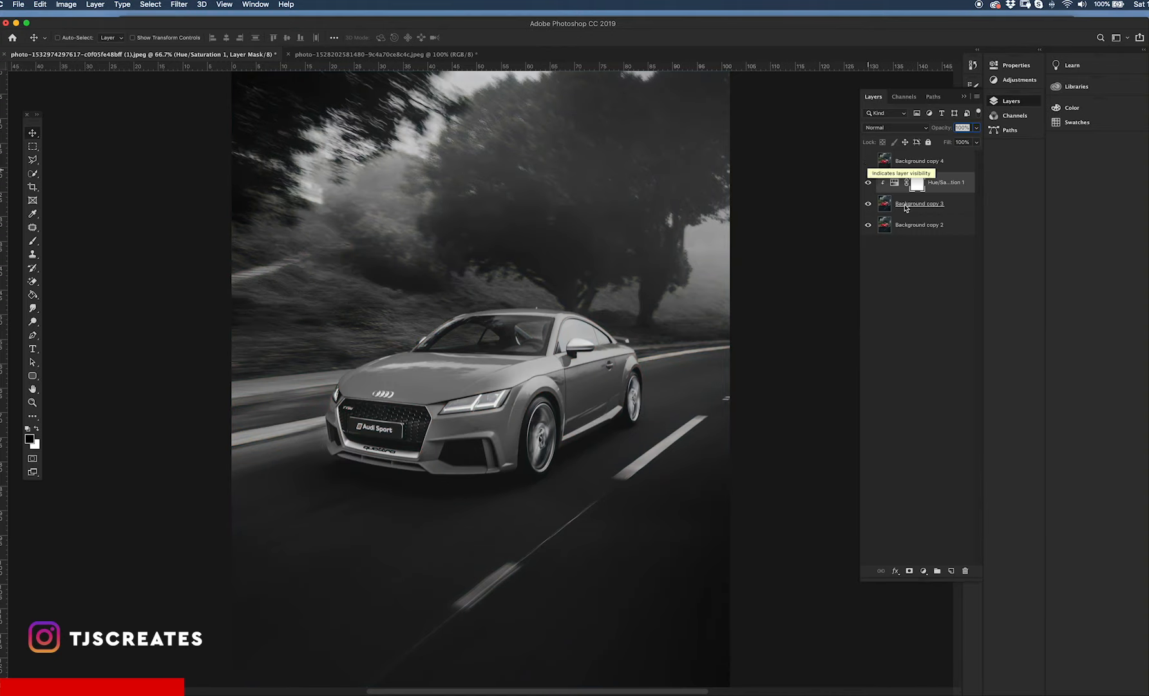
click(869, 203)
click(869, 183)
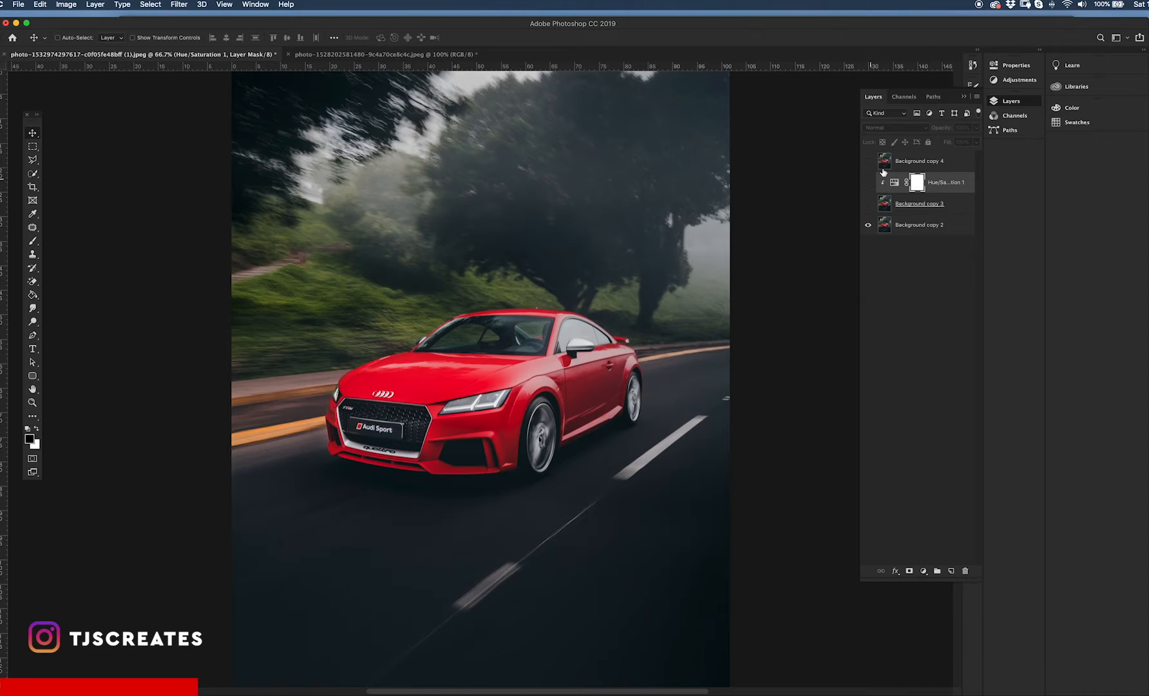
Step: Show Background copy 4 and add a white layer mask to it
click(914, 167)
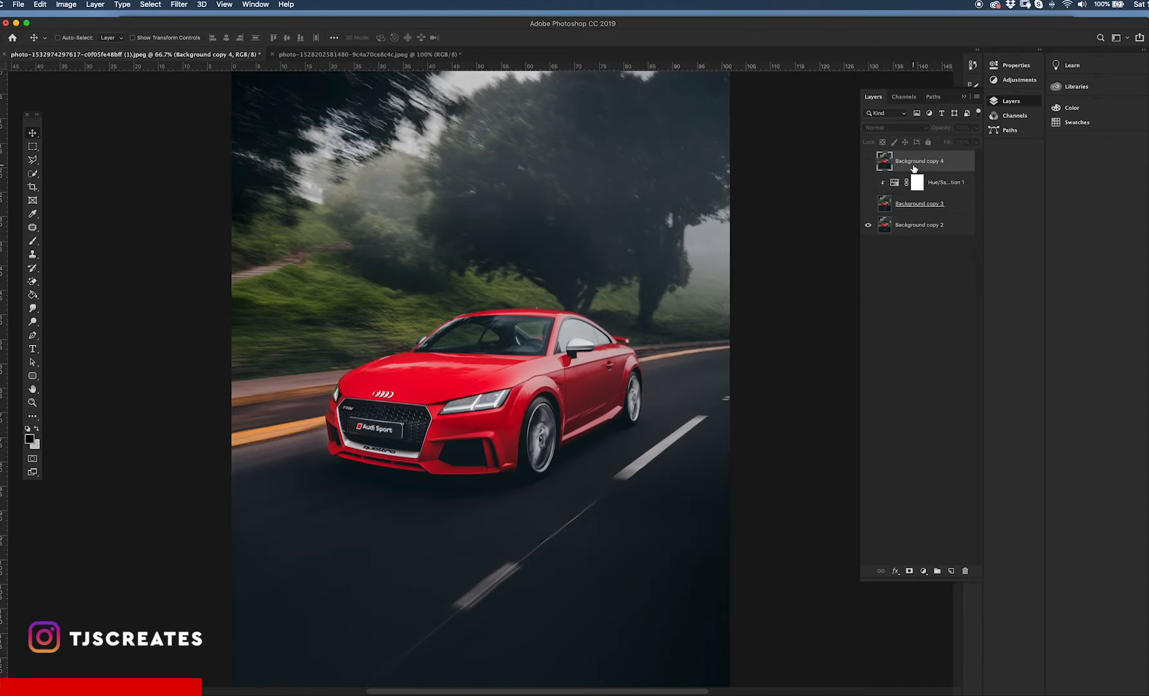
click(869, 161)
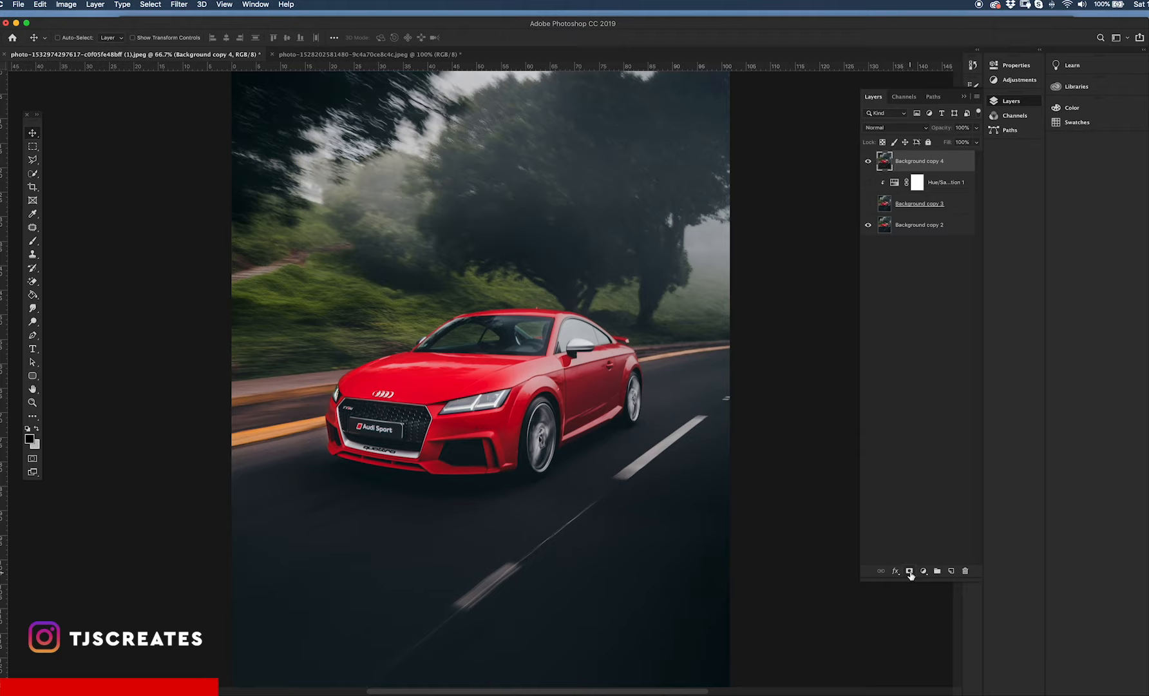
click(910, 572)
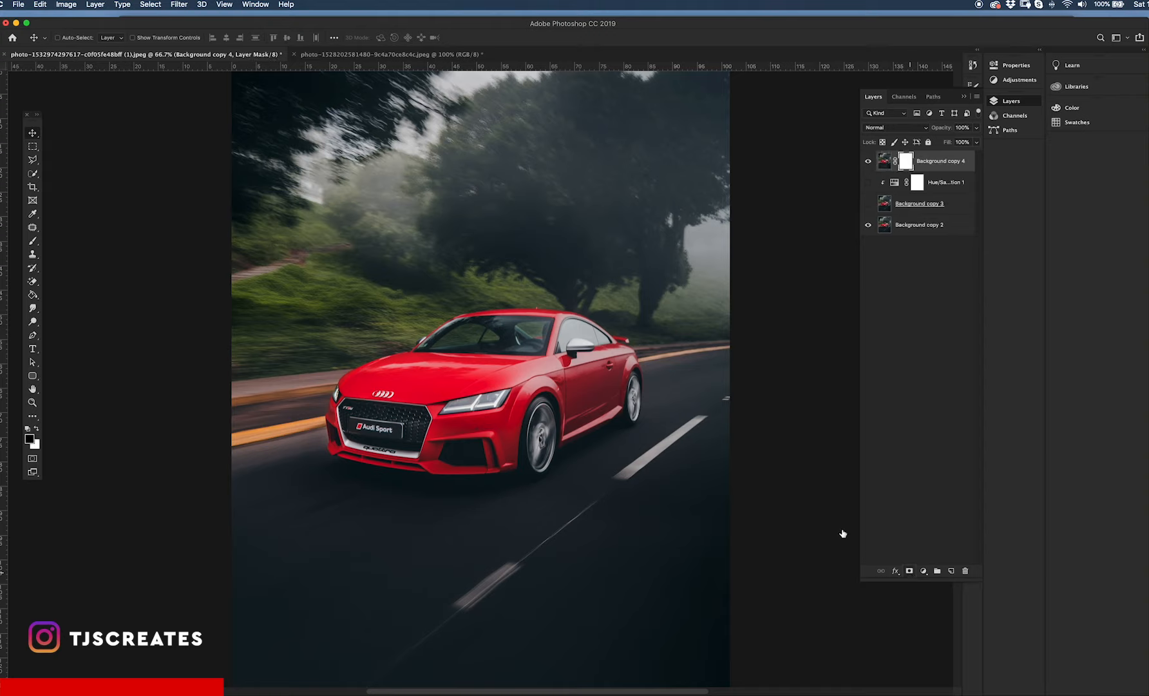
Step: Hide Background copy 4 and start a Black & White adjustment on Background copy 2 with Reds at 300%
click(868, 162)
click(904, 231)
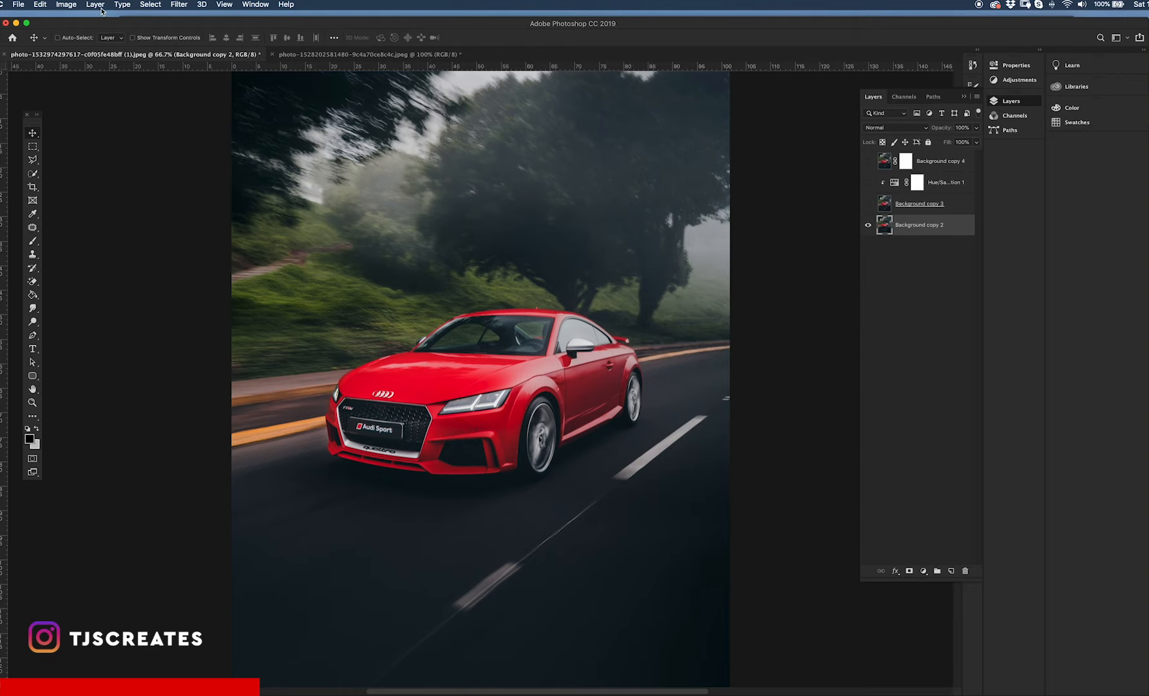
click(73, 3)
mouse_move(83, 33)
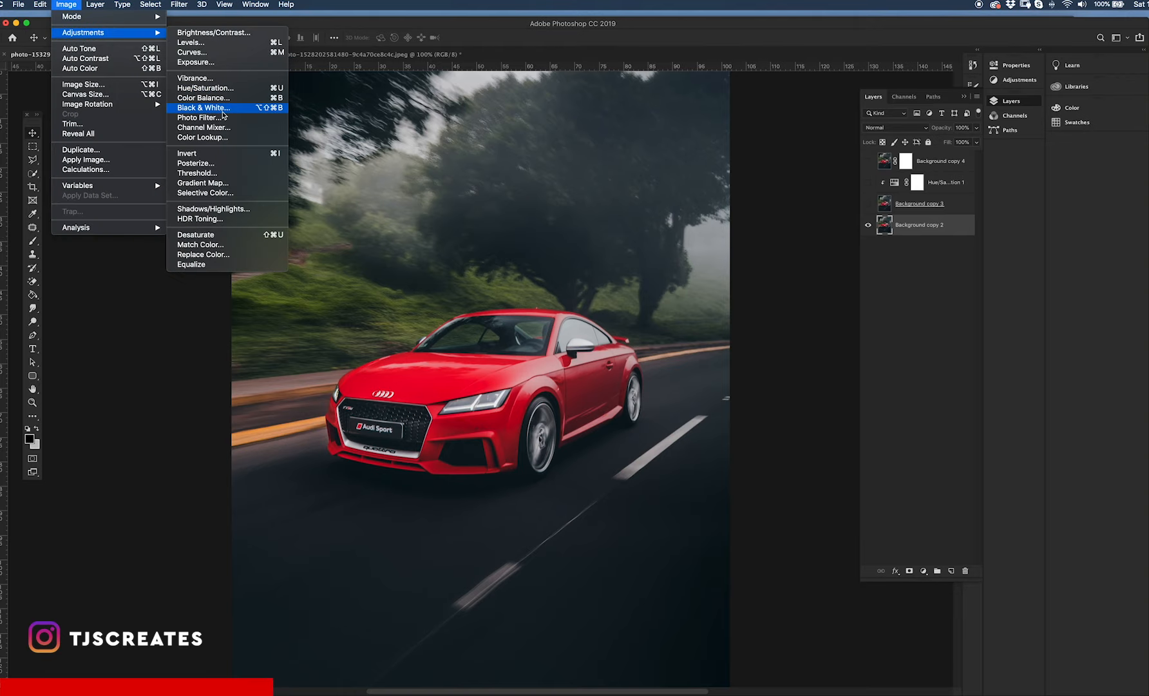
click(223, 109)
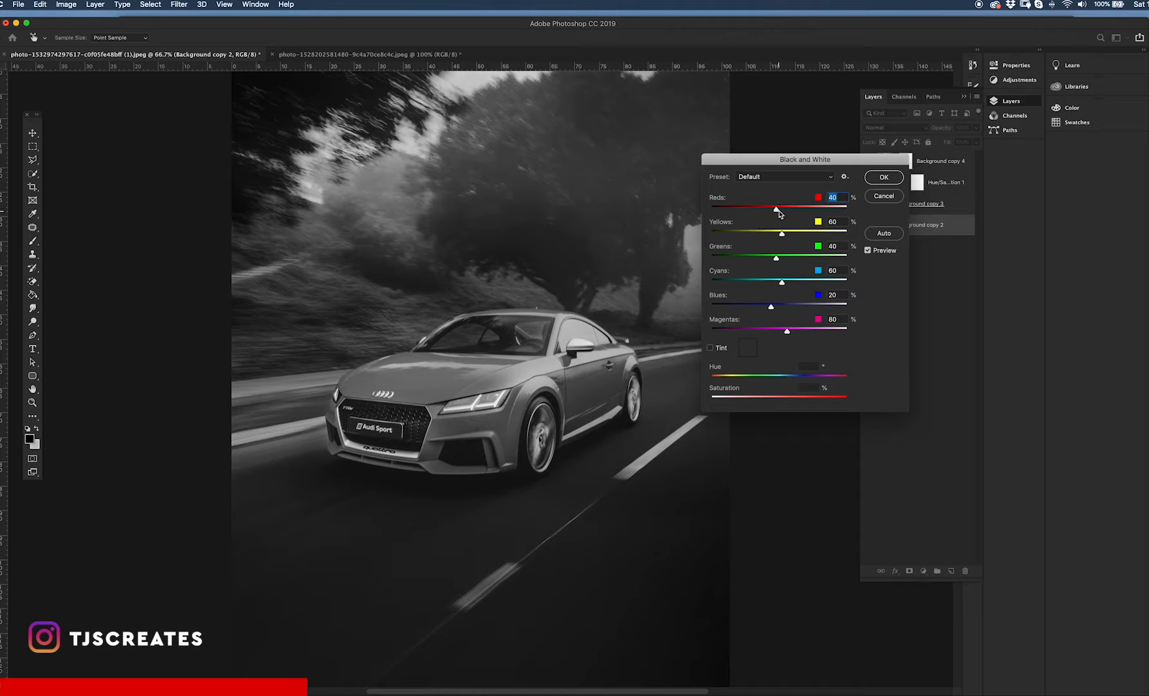
drag(778, 213, 869, 213)
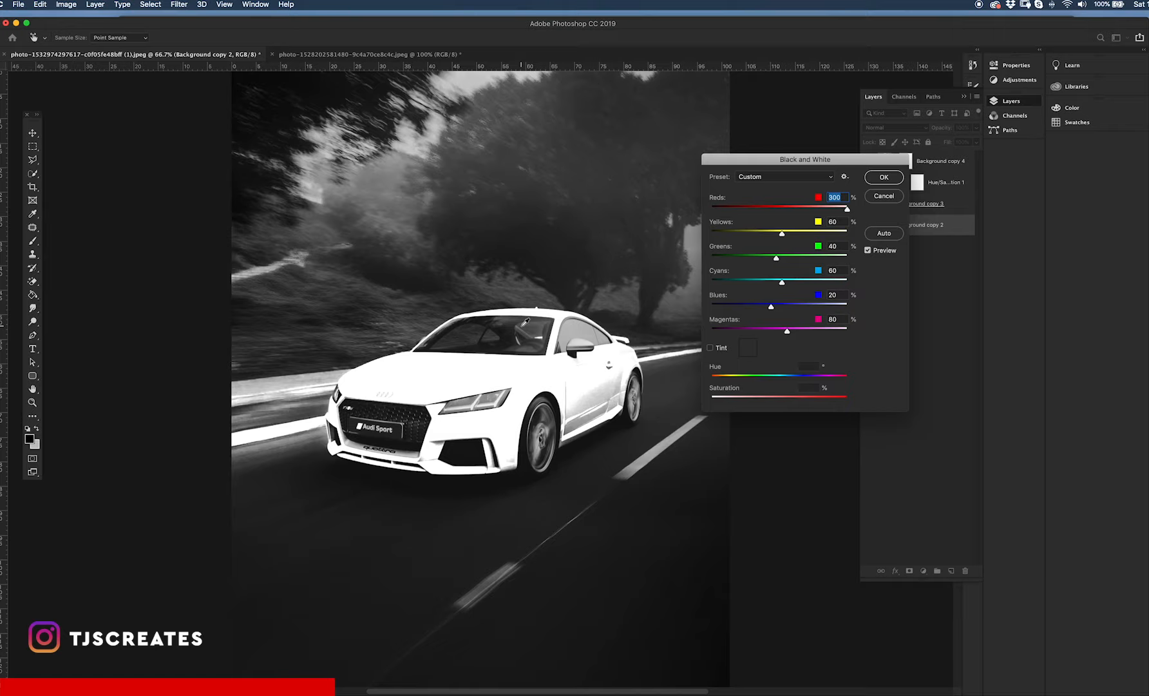
drag(847, 209, 913, 217)
Step: Set Yellows, Greens, Cyans, Blues and Magentas to -200% and apply the Black & White adjustment
drag(783, 233, 711, 234)
drag(776, 258, 697, 256)
drag(783, 282, 710, 283)
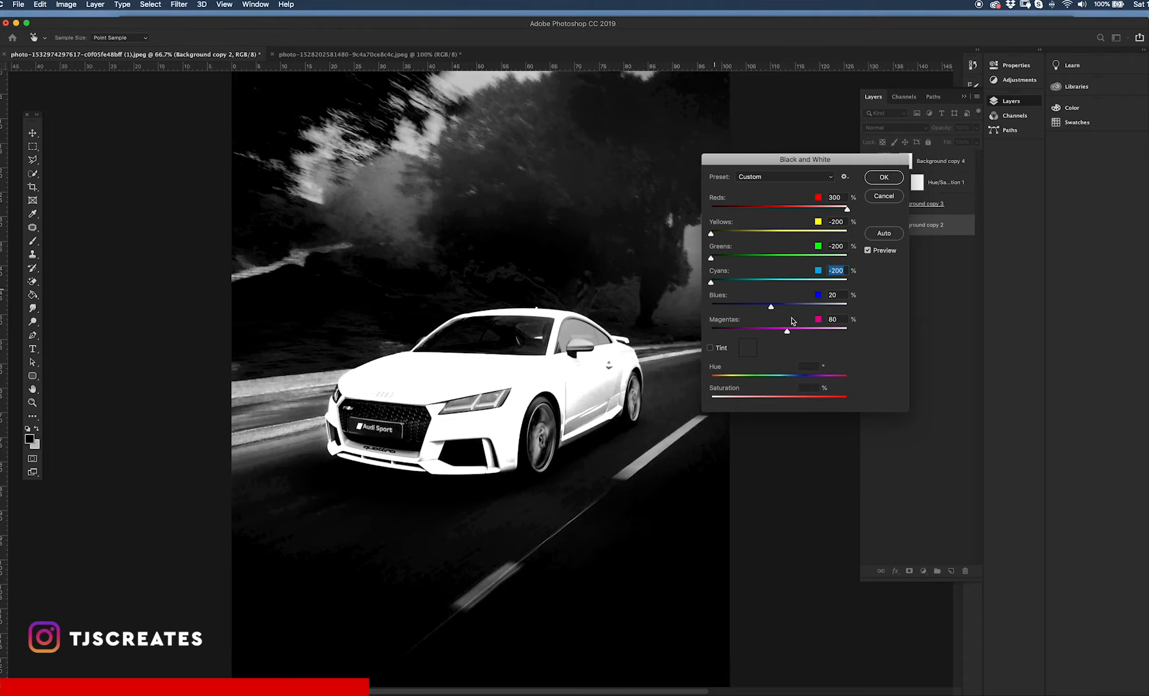
drag(773, 310, 712, 306)
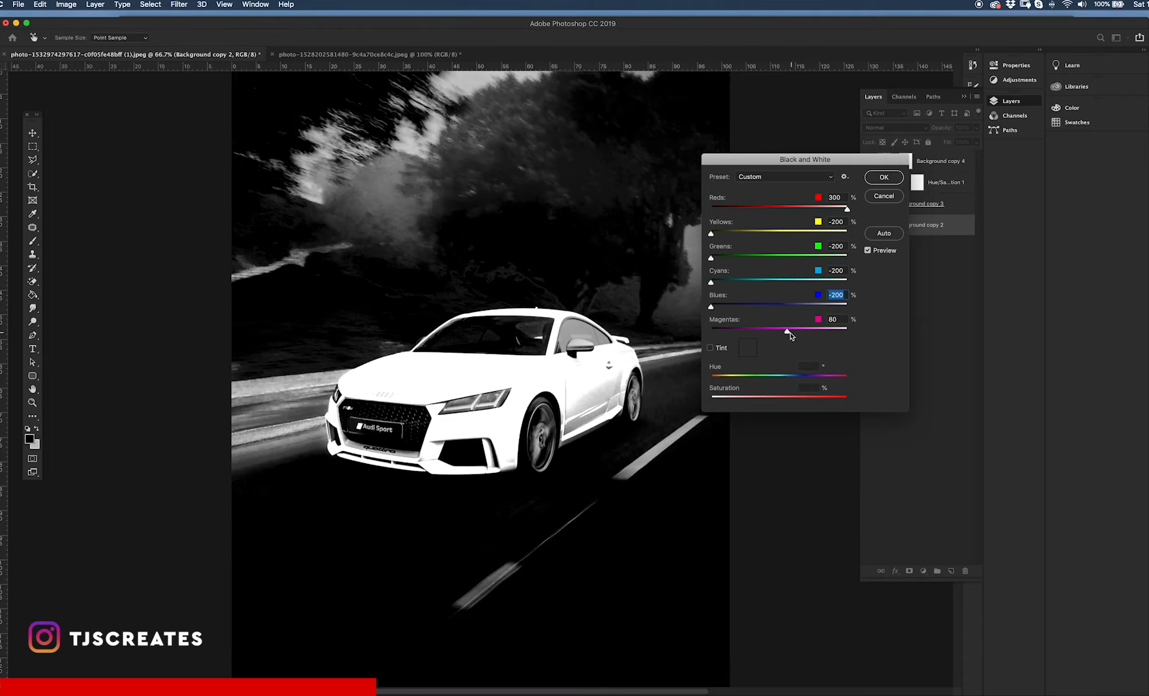
drag(789, 333, 709, 330)
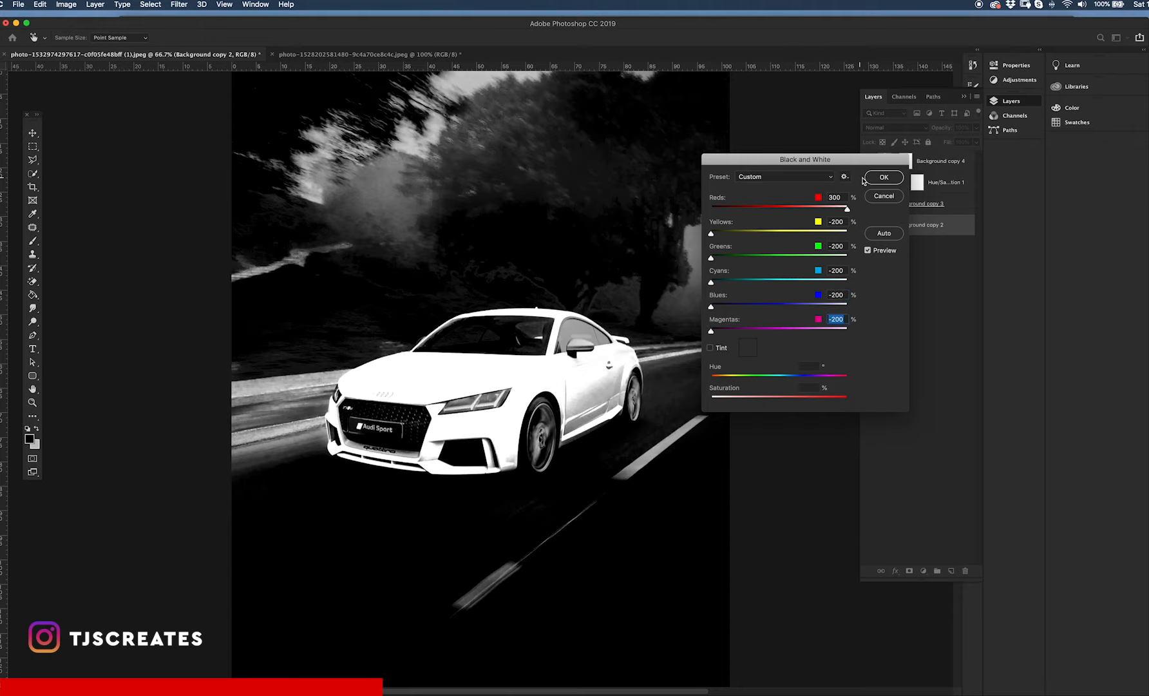
click(882, 179)
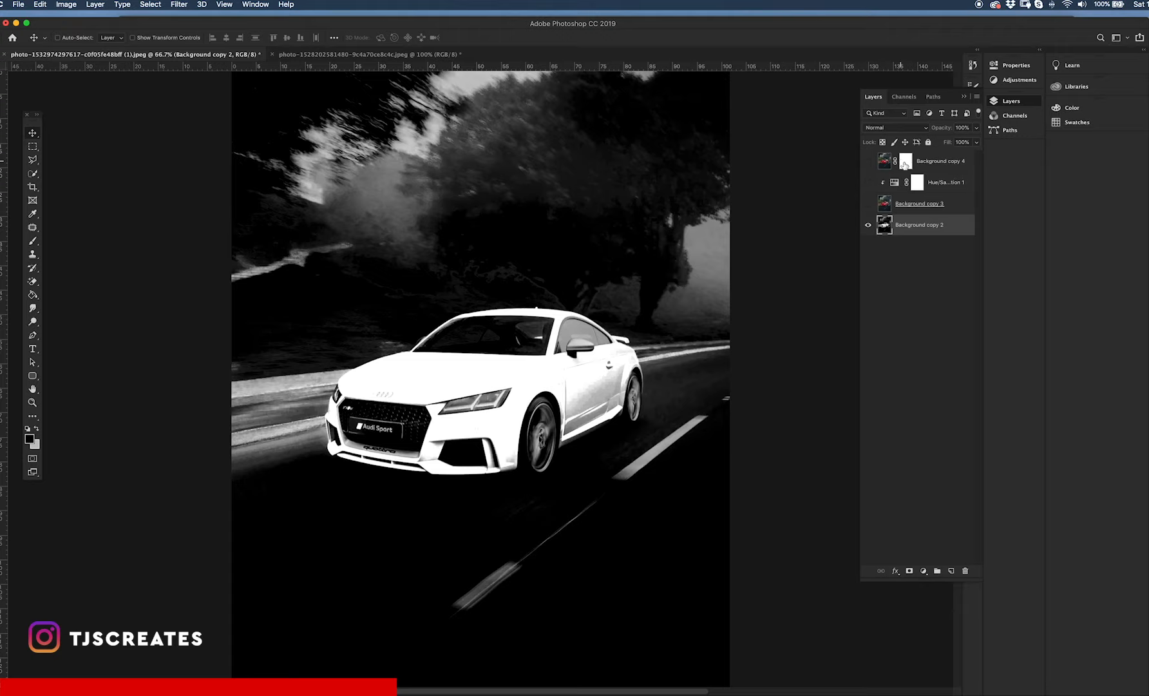
Step: Use Apply Image on the Background copy 4 mask with the Merged layer, RGB channel and Multiply blending at 100%
click(906, 163)
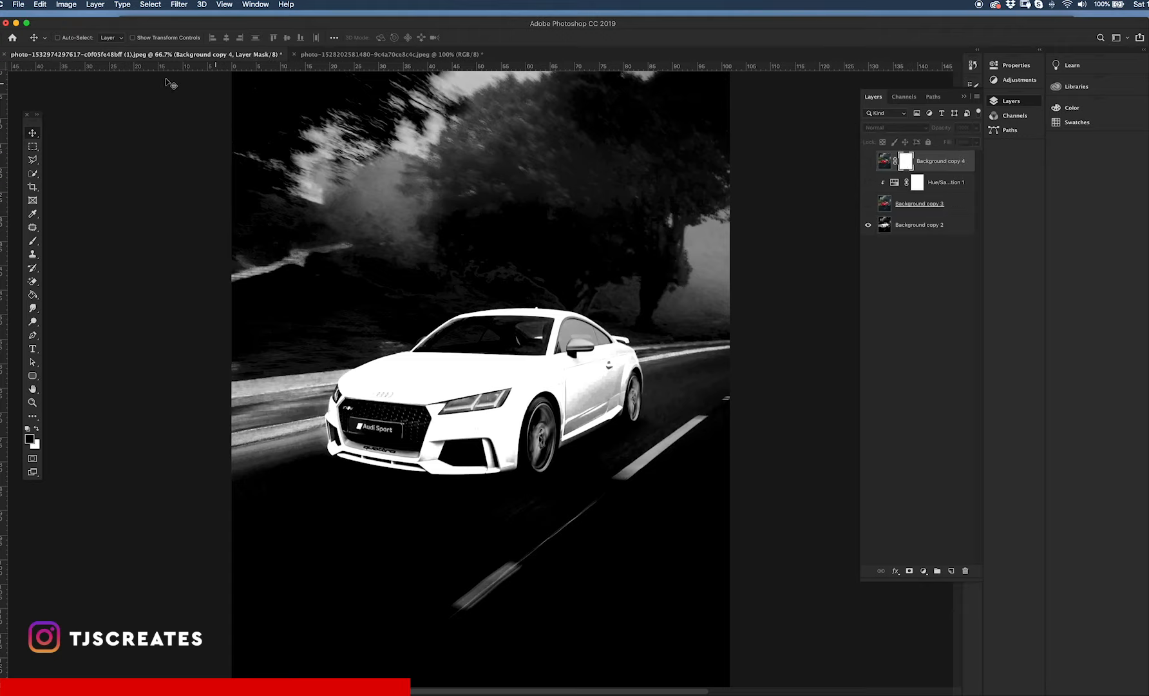
click(884, 166)
click(906, 162)
click(64, 4)
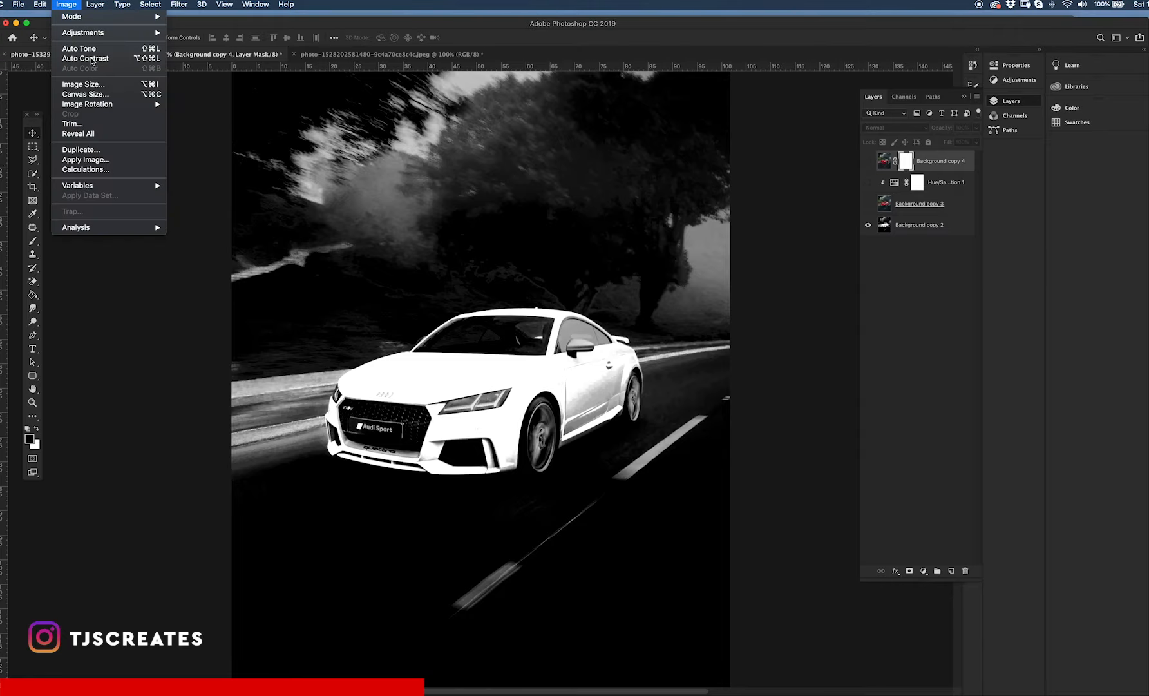
click(85, 159)
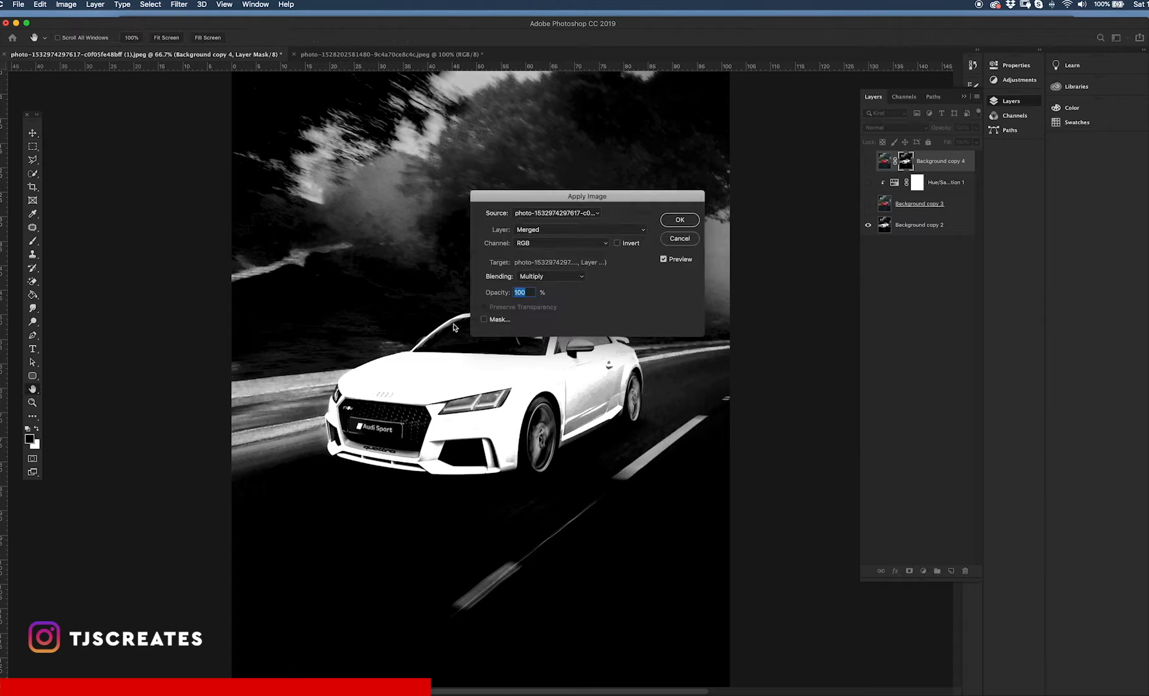
click(686, 221)
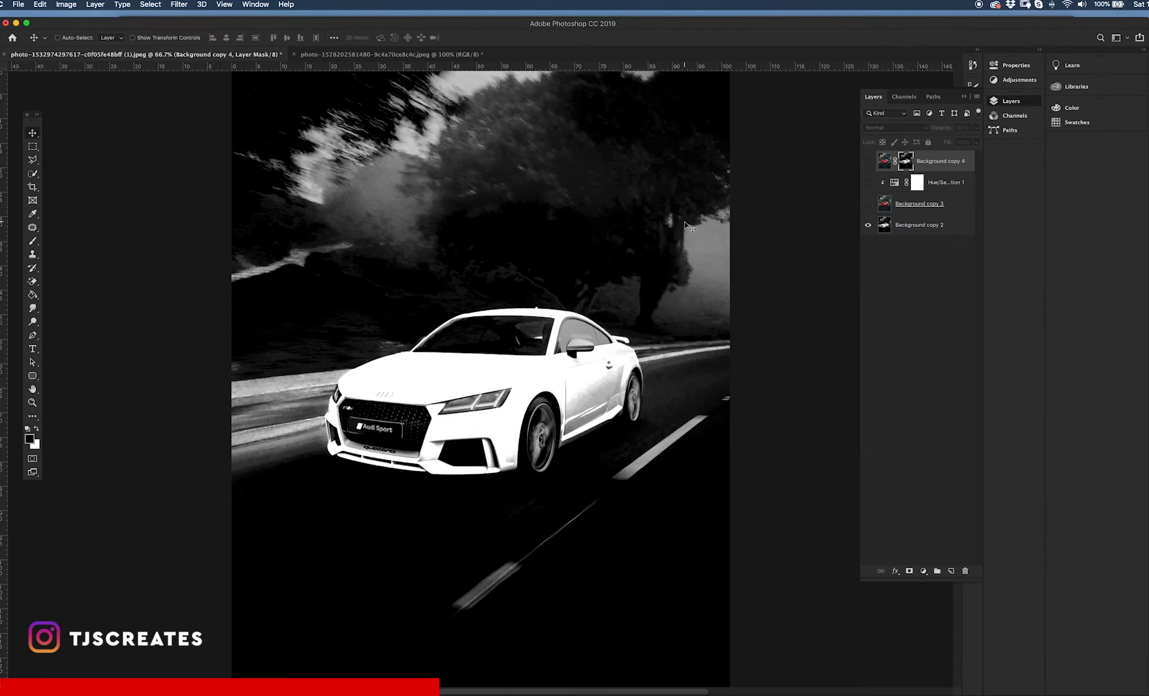
Step: Hide Background copy 2 and show Background copy 4, Background copy 3 and the Hue/Saturation adjustment layer
click(868, 226)
click(868, 182)
click(868, 203)
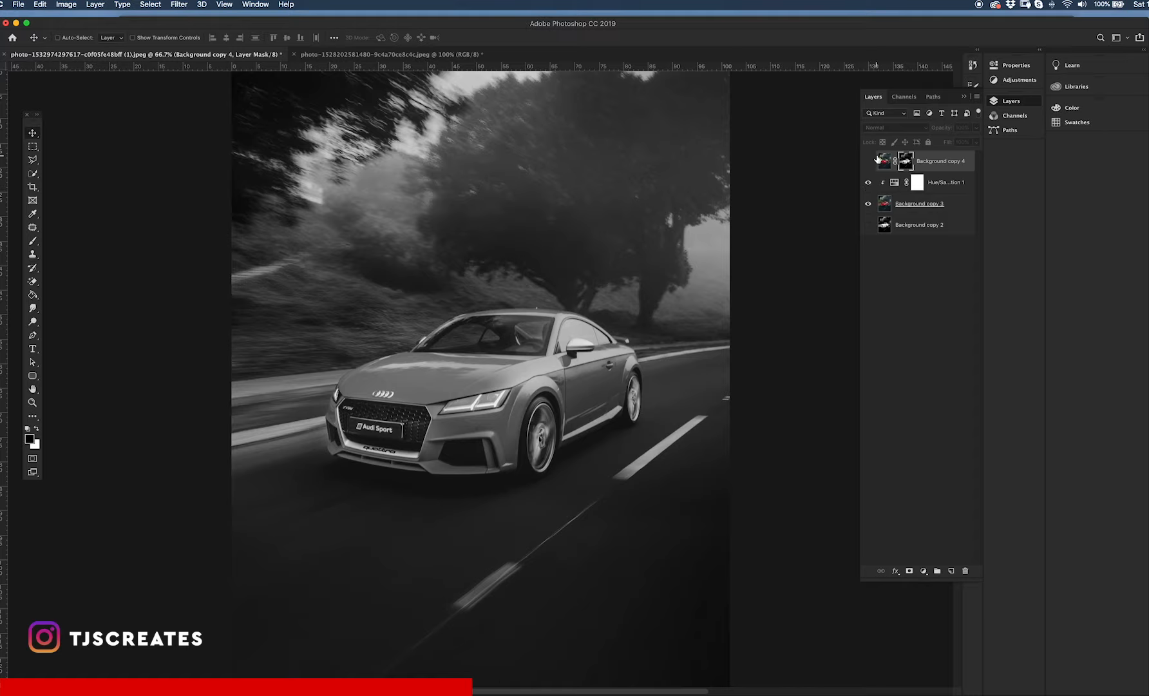
click(868, 162)
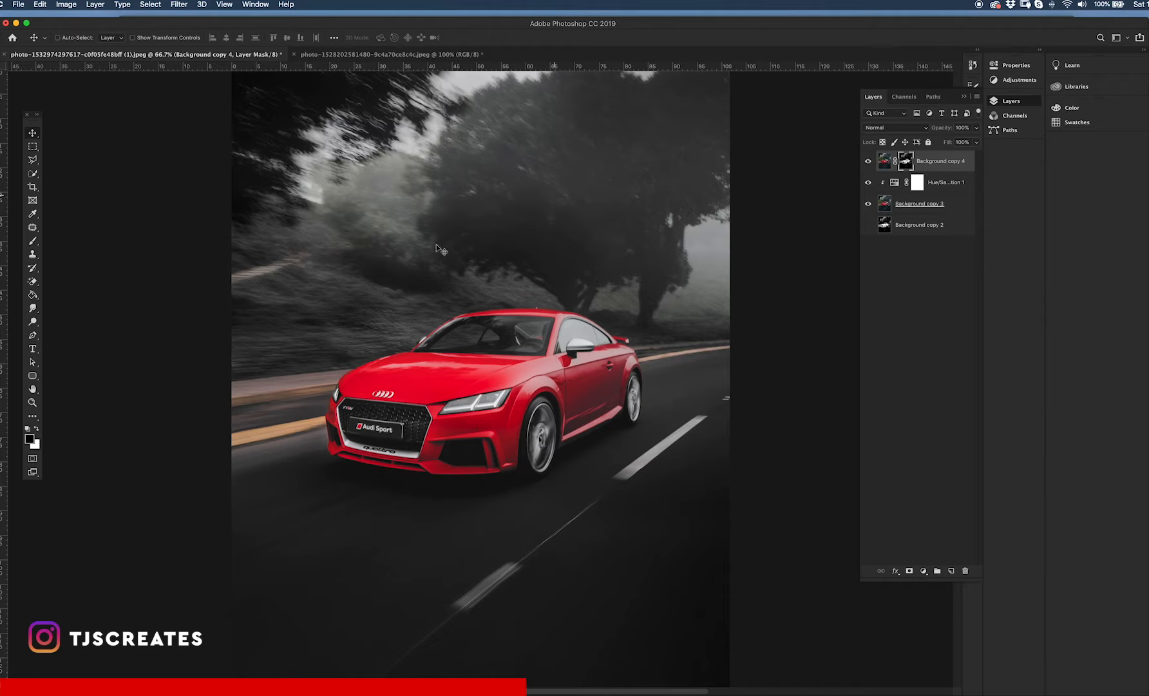
Step: Activate the Brush tool and bring the car and the roadside beside it into view at 100%
click(33, 243)
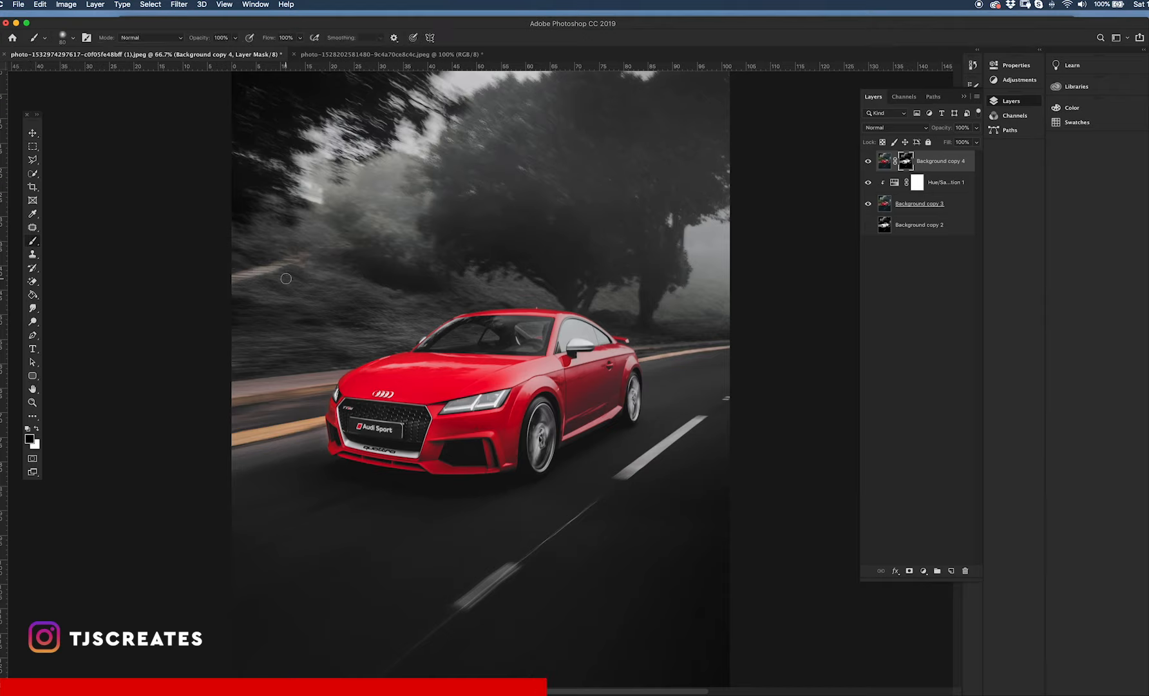
key(super+plus)
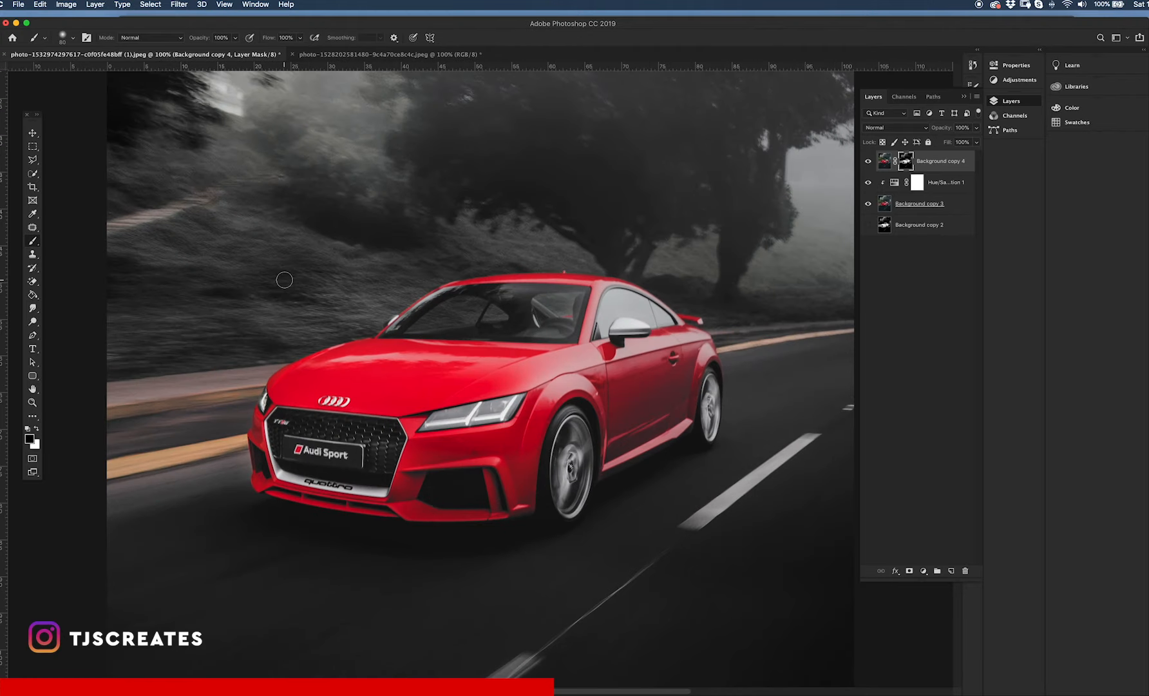
drag(284, 280, 387, 267)
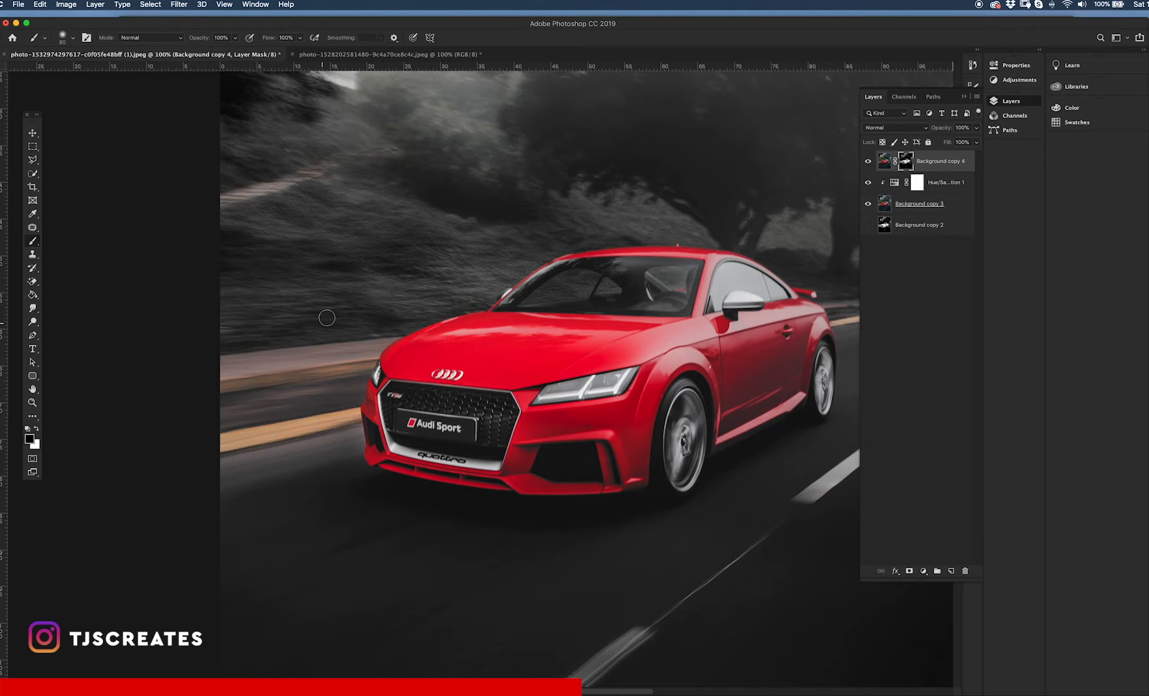
Step: Try a black brush stroke on the mask over the car's hood and a white one over the hillside, undoing both
drag(408, 331, 442, 354)
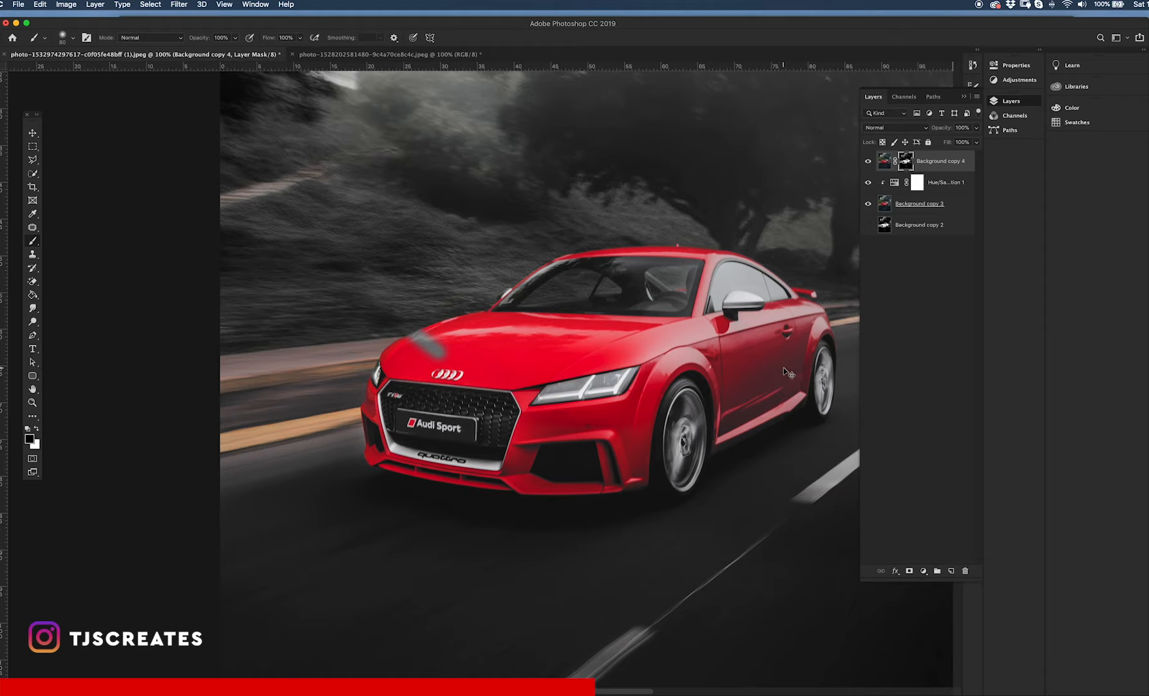
key(super+z)
click(37, 429)
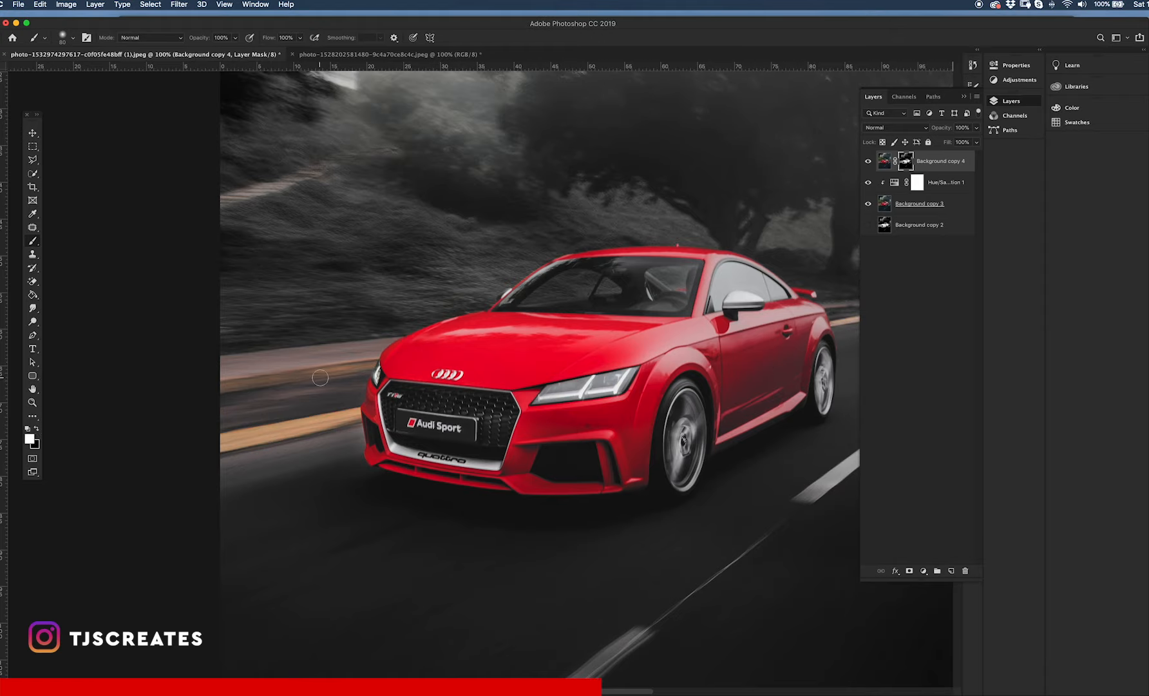
mouse_move(321, 334)
mouse_down()
mouse_move(367, 237)
mouse_move(282, 293)
mouse_move(381, 226)
mouse_up()
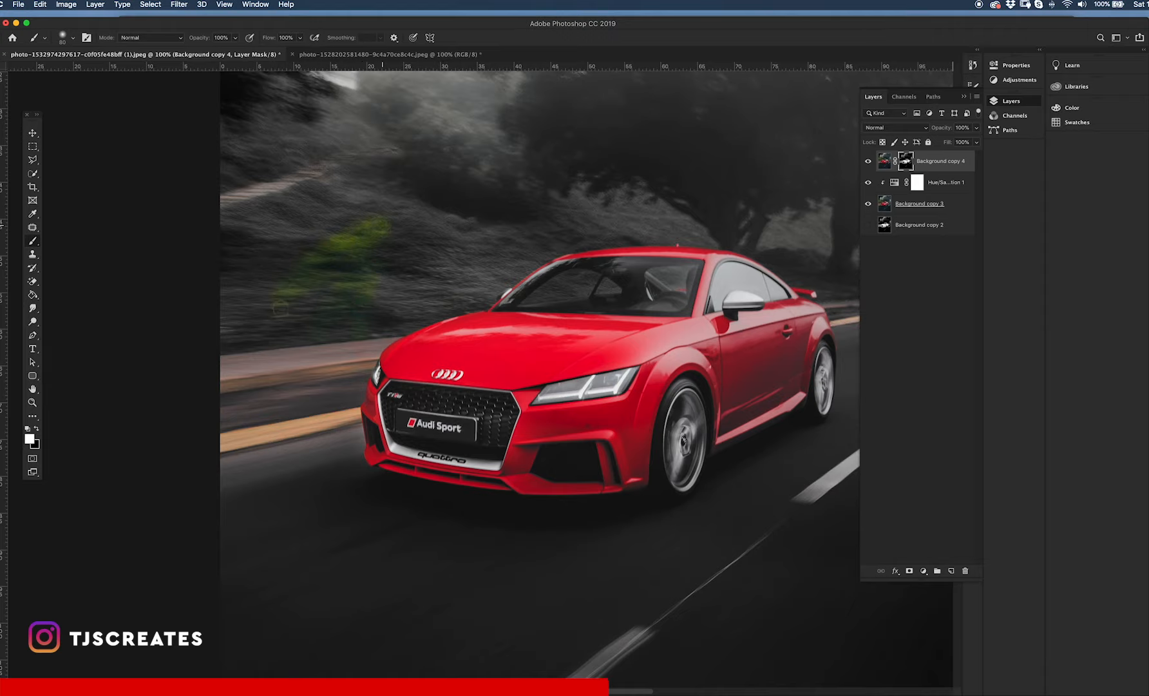
key(super+z)
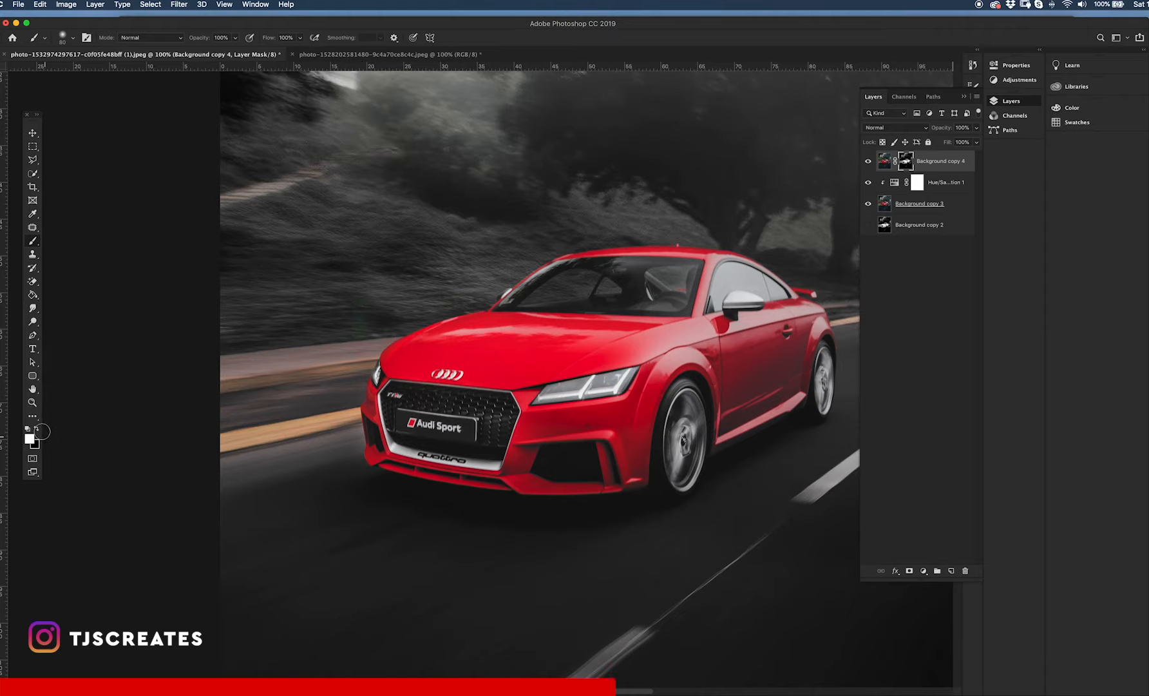
click(37, 429)
Step: Paint black on the Background copy 4 mask over the roadside beside the car, using a larger brush at reduced opacity
click(30, 440)
drag(725, 292, 547, 243)
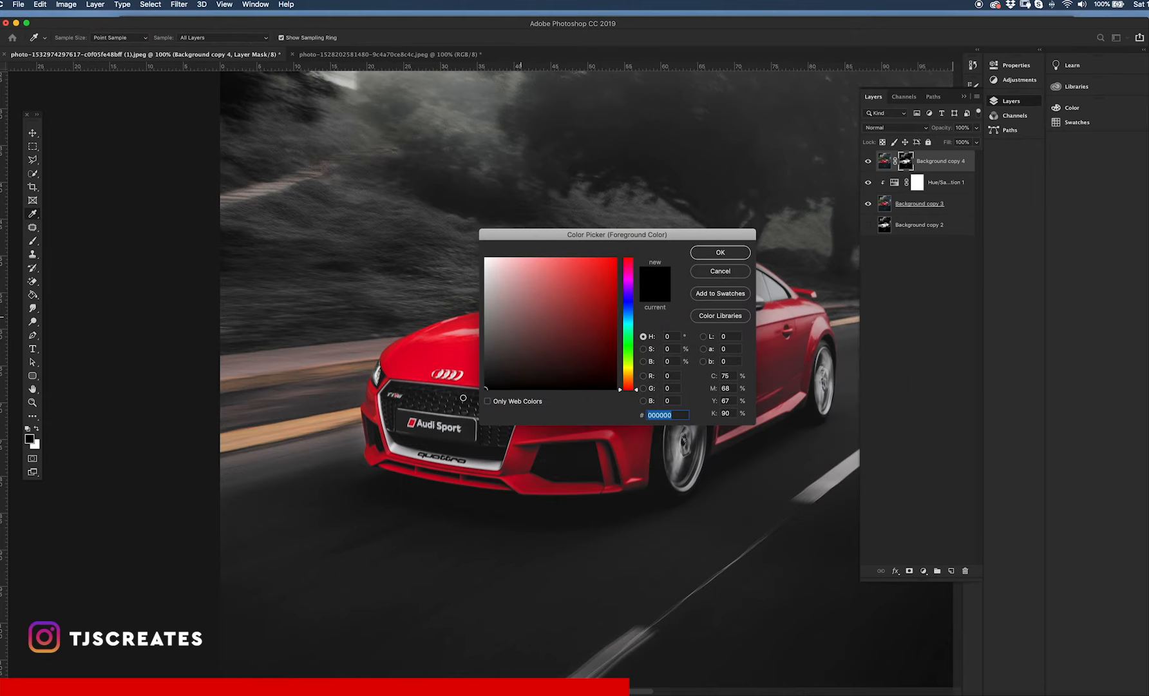
click(720, 252)
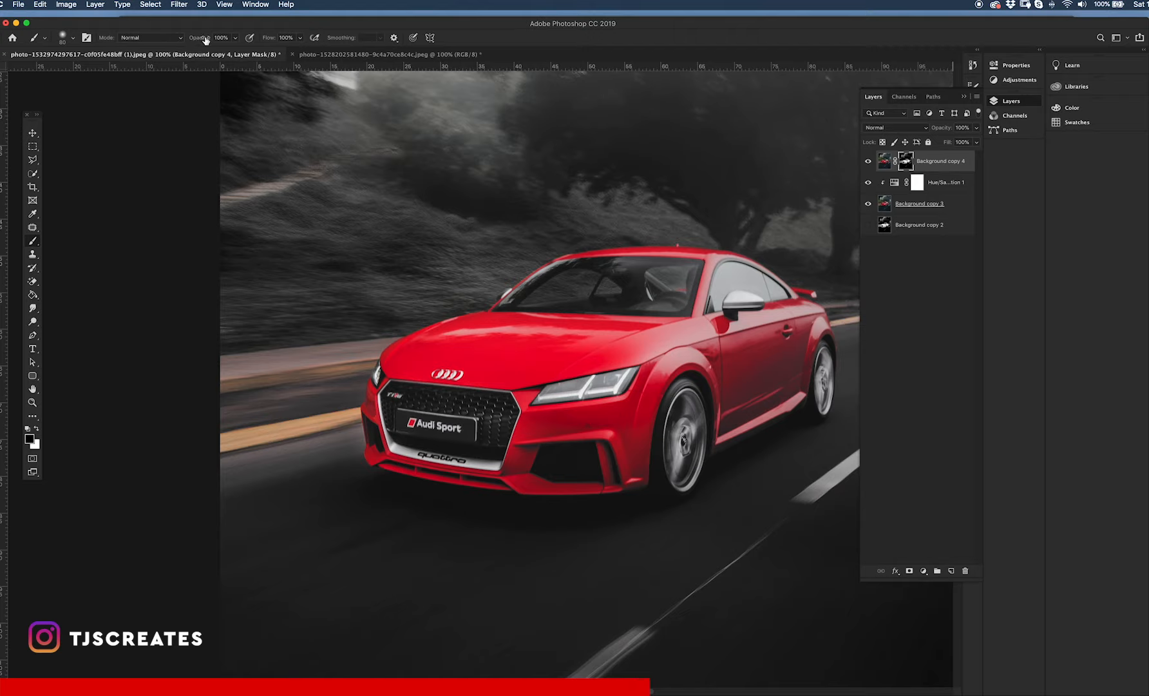
drag(205, 39, 178, 41)
key(bracketright)
key(bracketright)
key(bracketright)
key(bracketright)
key(bracketright)
key(bracketright)
mouse_move(314, 373)
mouse_down()
mouse_move(310, 340)
mouse_move(298, 393)
mouse_move(296, 339)
mouse_up()
Step: Set the brush opacity to 100%, paint the remaining roadside color out of the mask, and shrink the brush
drag(201, 40, 271, 43)
mouse_move(249, 350)
mouse_down()
mouse_move(225, 475)
mouse_move(304, 346)
mouse_up()
key(bracketleft)
key(bracketleft)
key(bracketleft)
key(bracketleft)
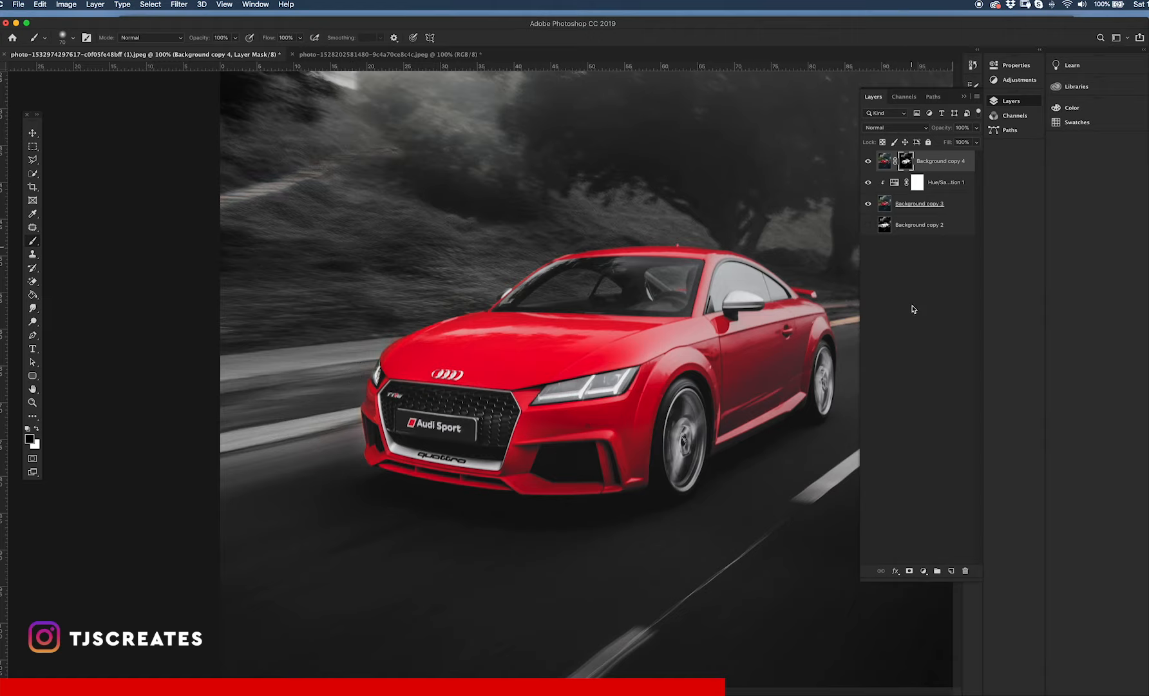
Step: Examine the car's edges and the road around it up close, and review the whole selective color photo
key(super+plus)
key(super+plus)
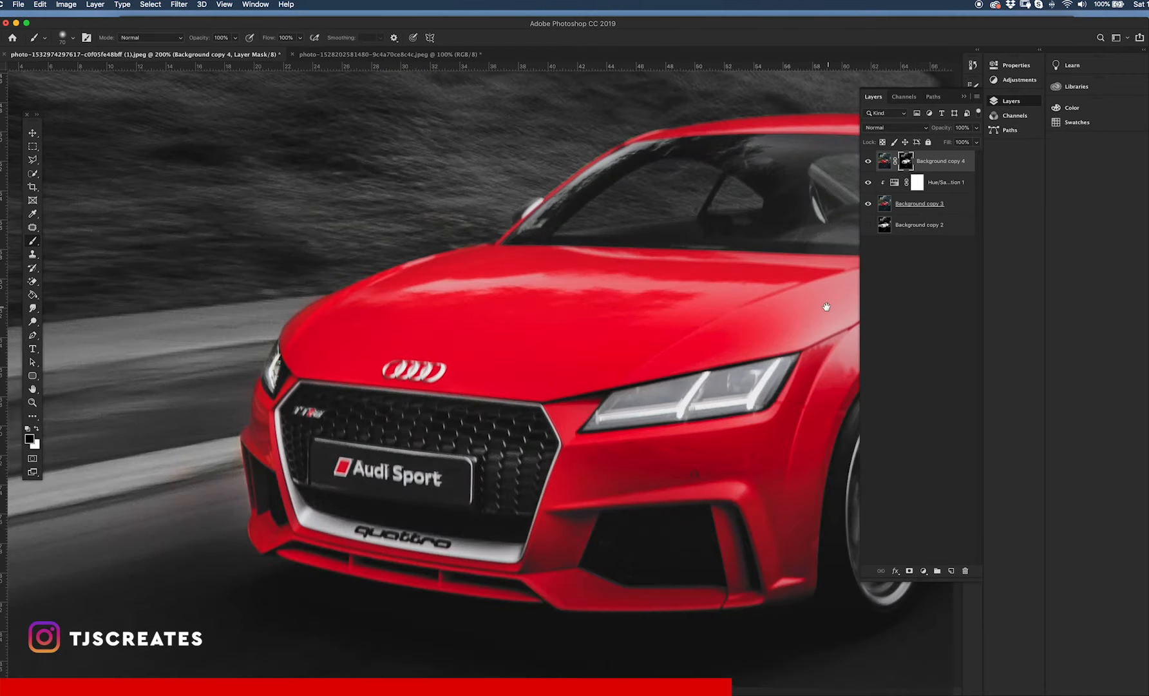
drag(829, 306, 472, 313)
mouse_move(521, 263)
mouse_down()
mouse_move(523, 289)
mouse_move(510, 253)
mouse_move(523, 289)
mouse_move(575, 245)
mouse_move(609, 239)
mouse_move(559, 300)
mouse_move(720, 270)
mouse_move(698, 293)
mouse_move(762, 236)
mouse_move(773, 259)
mouse_up()
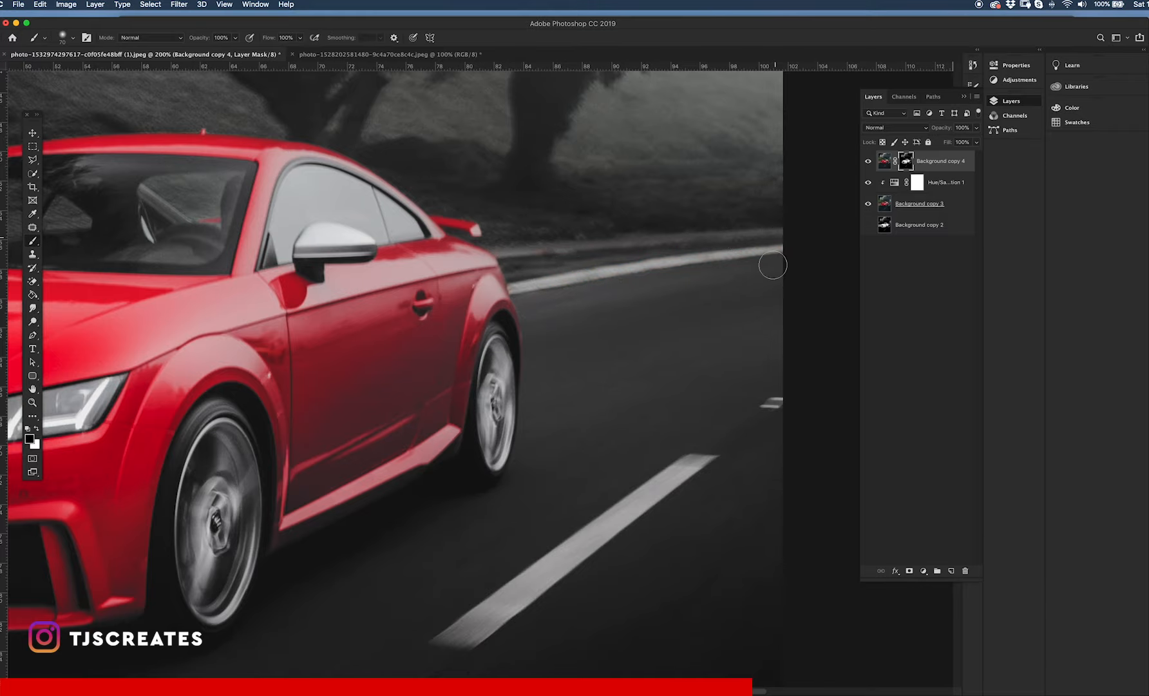
key(super+minus)
key(super+minus)
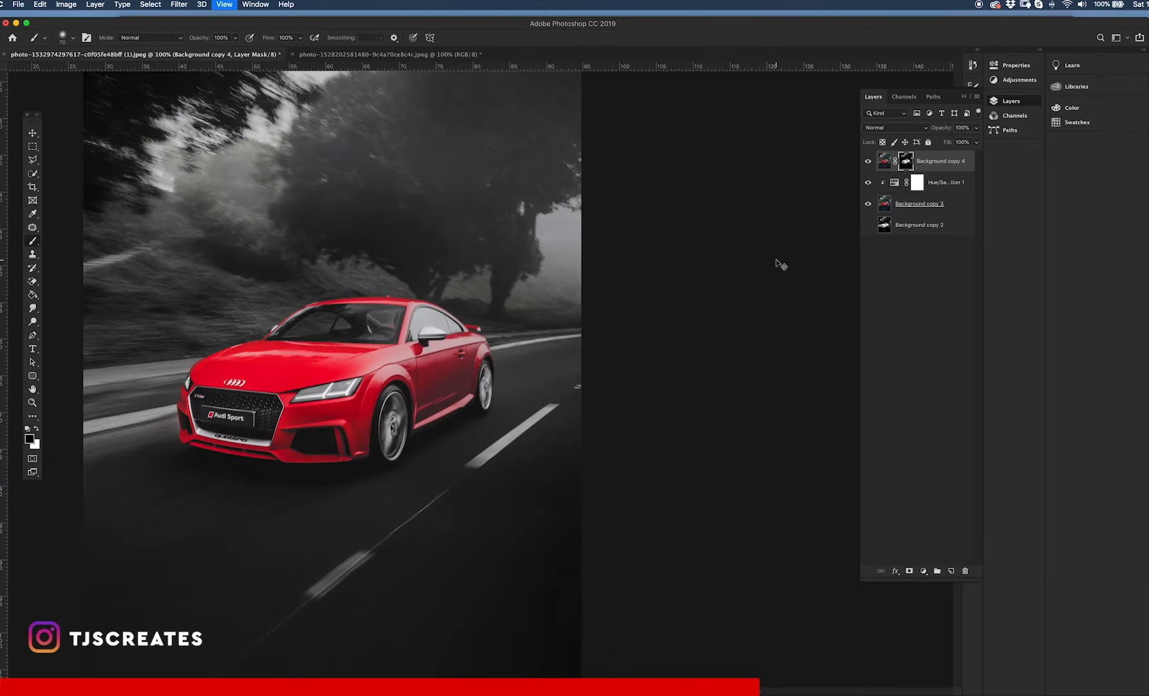
drag(413, 334, 489, 313)
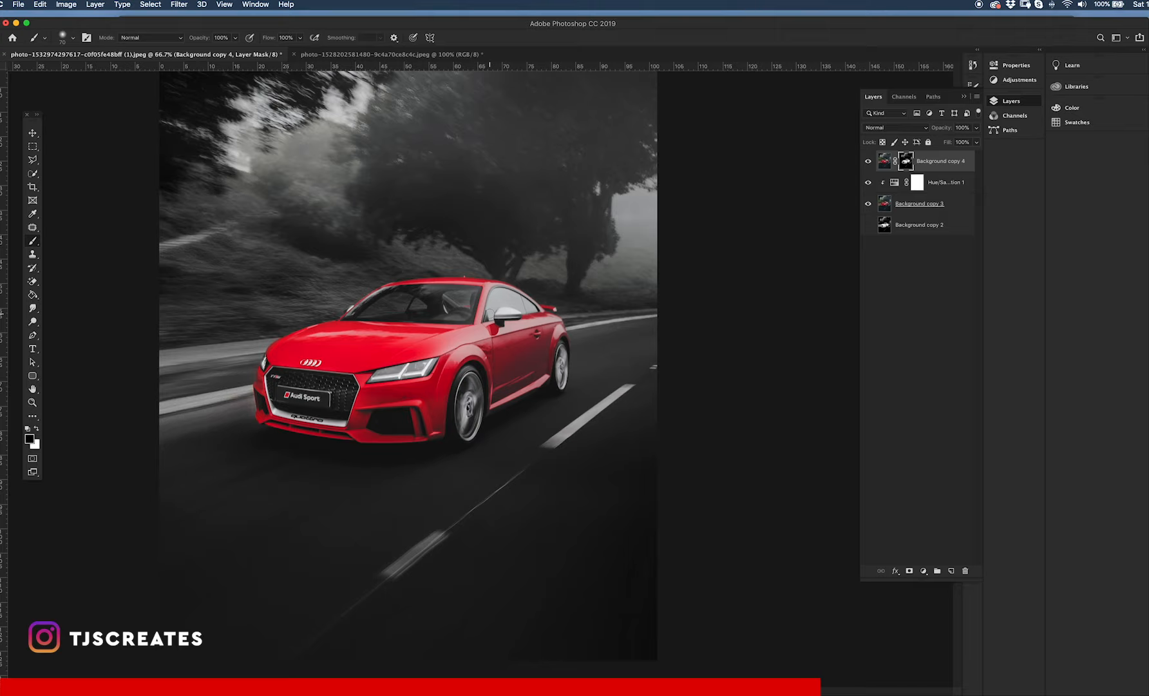
Step: In the photo of the couple by the river, unlock the Background layer, duplicate it twice, and add a layer mask to the top copy
click(328, 56)
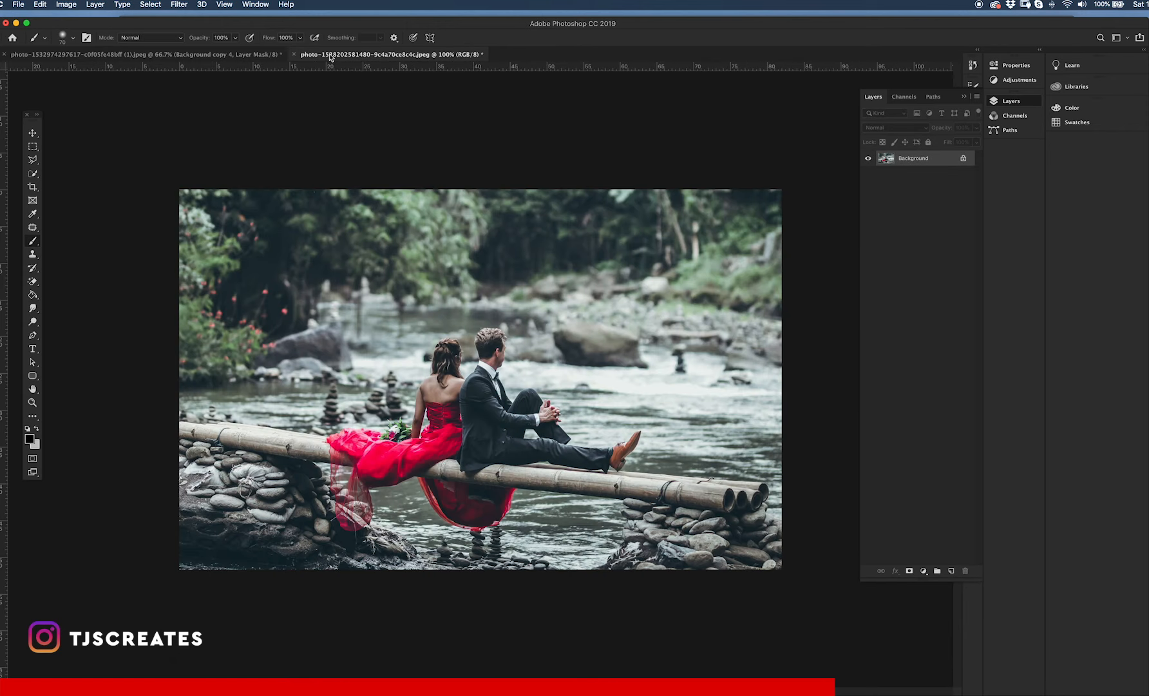
click(965, 159)
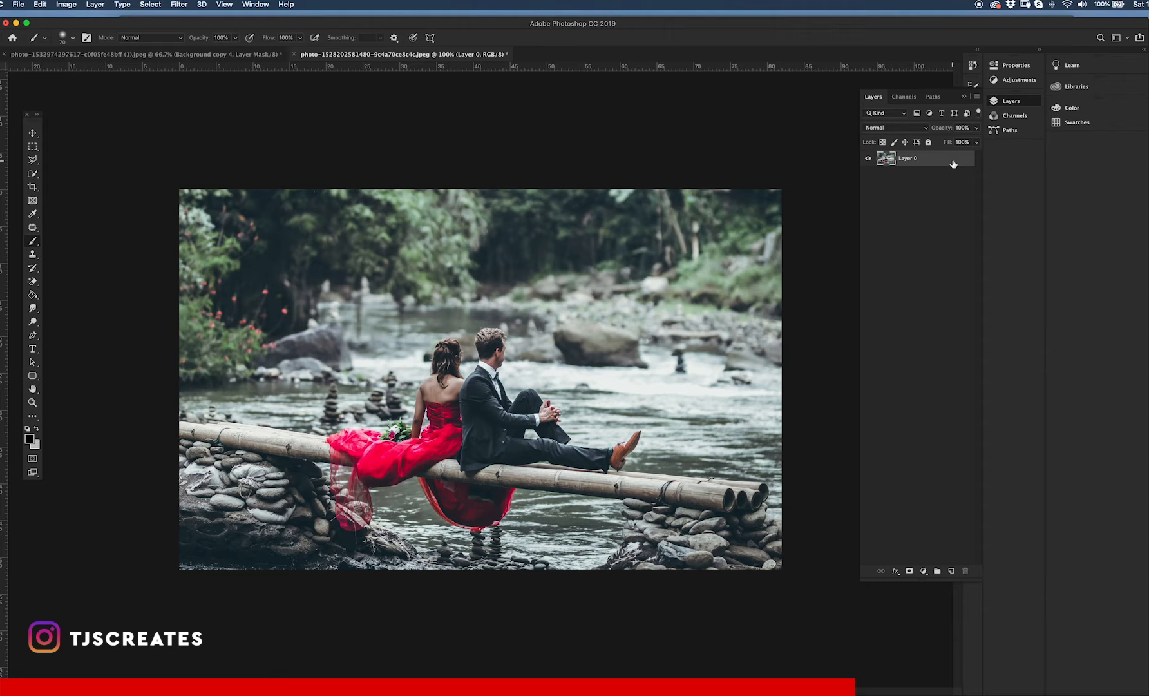
key(super+j)
key(super+j)
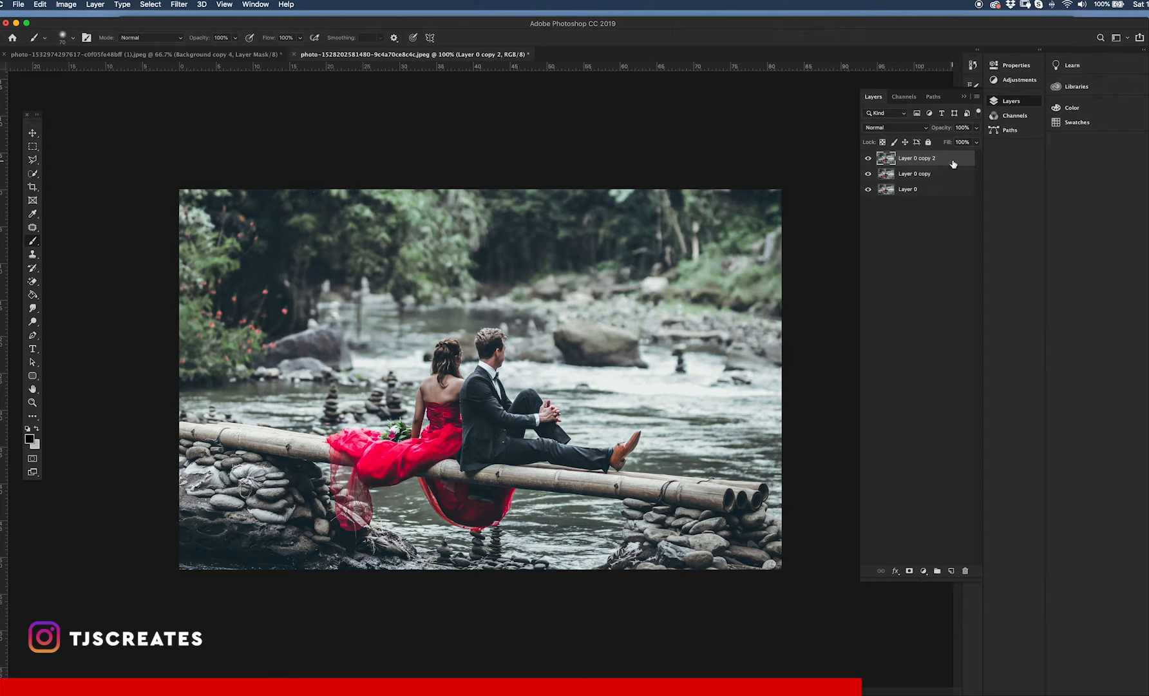
click(909, 570)
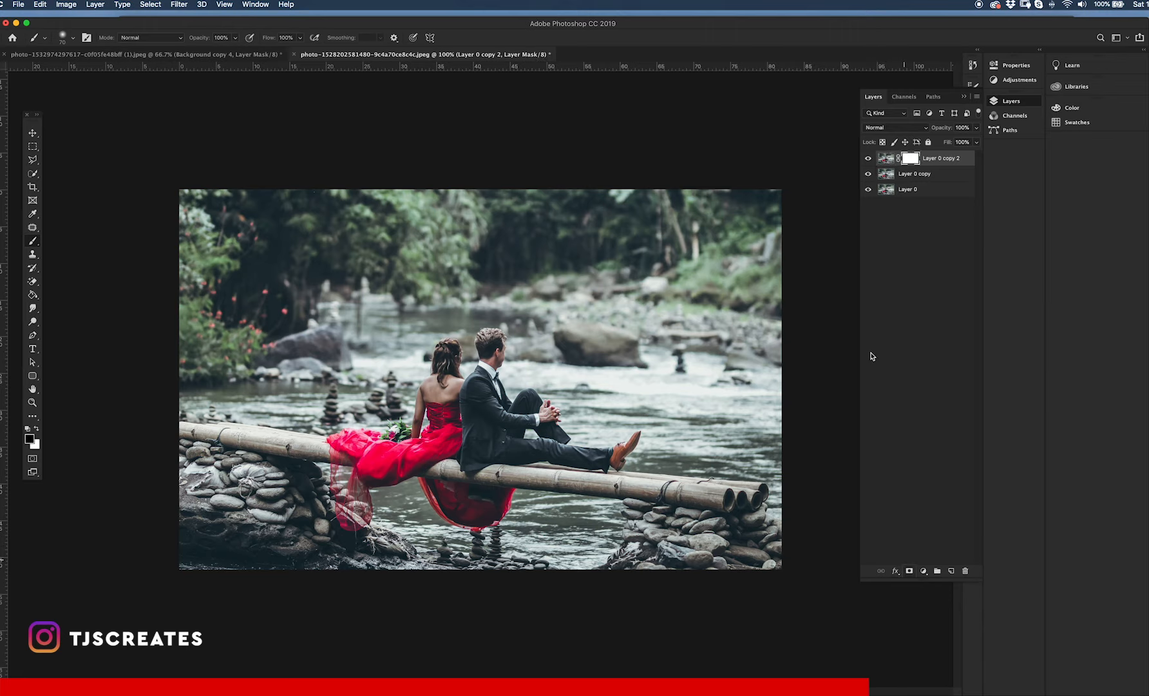
Step: Hide Layer 0 copy 2 and clip a Hue/Saturation adjustment with Saturation -100 to Layer 0 copy
click(867, 157)
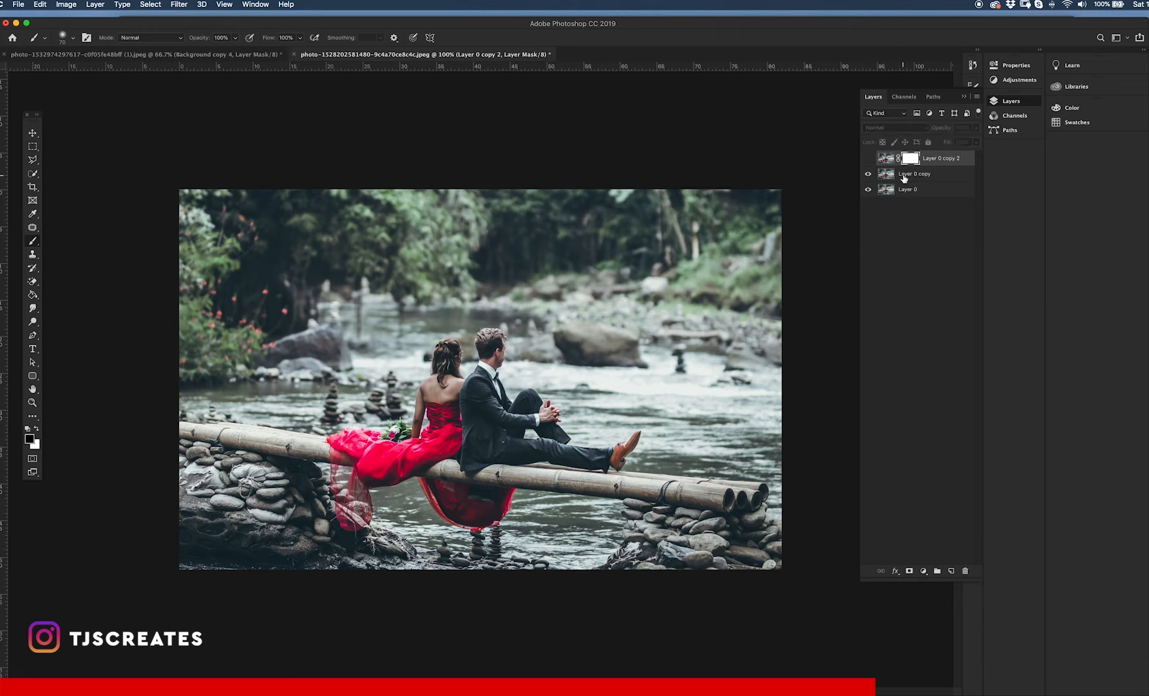
click(905, 176)
click(923, 571)
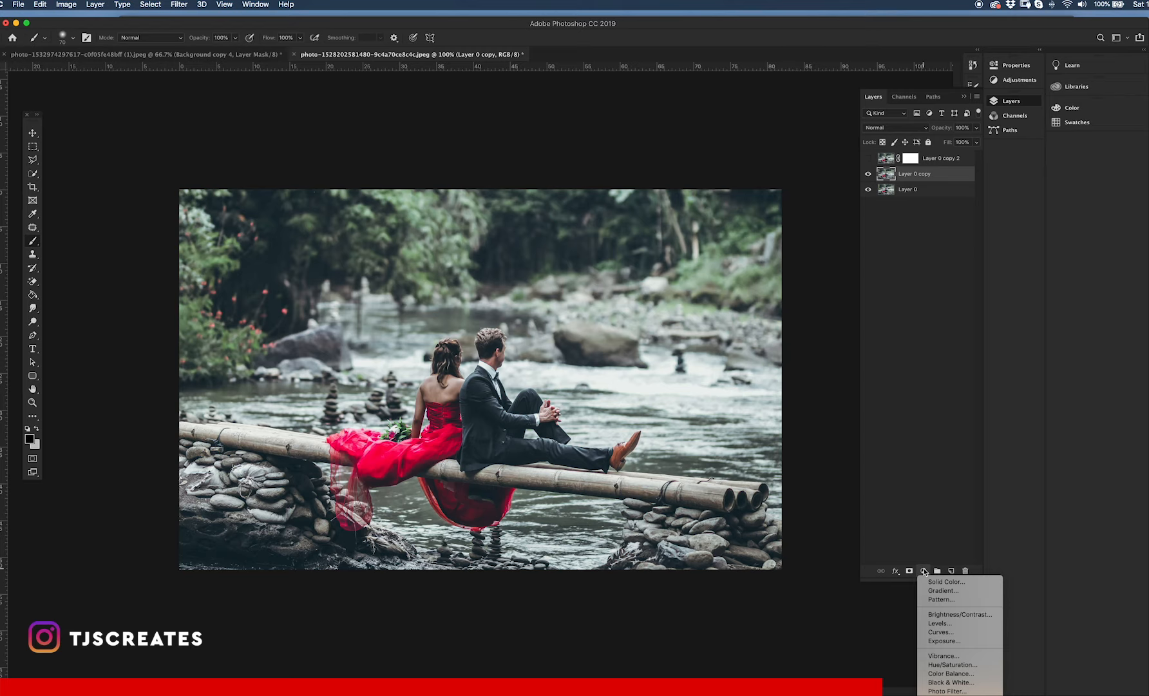
click(947, 664)
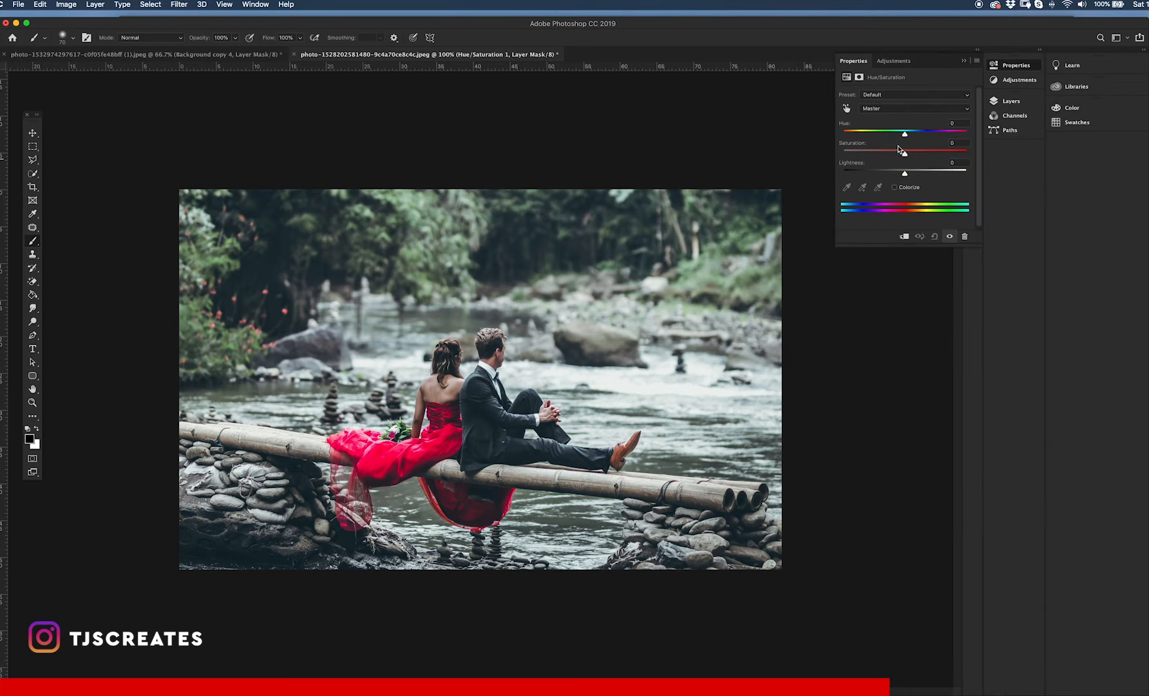
click(904, 236)
drag(905, 154, 797, 148)
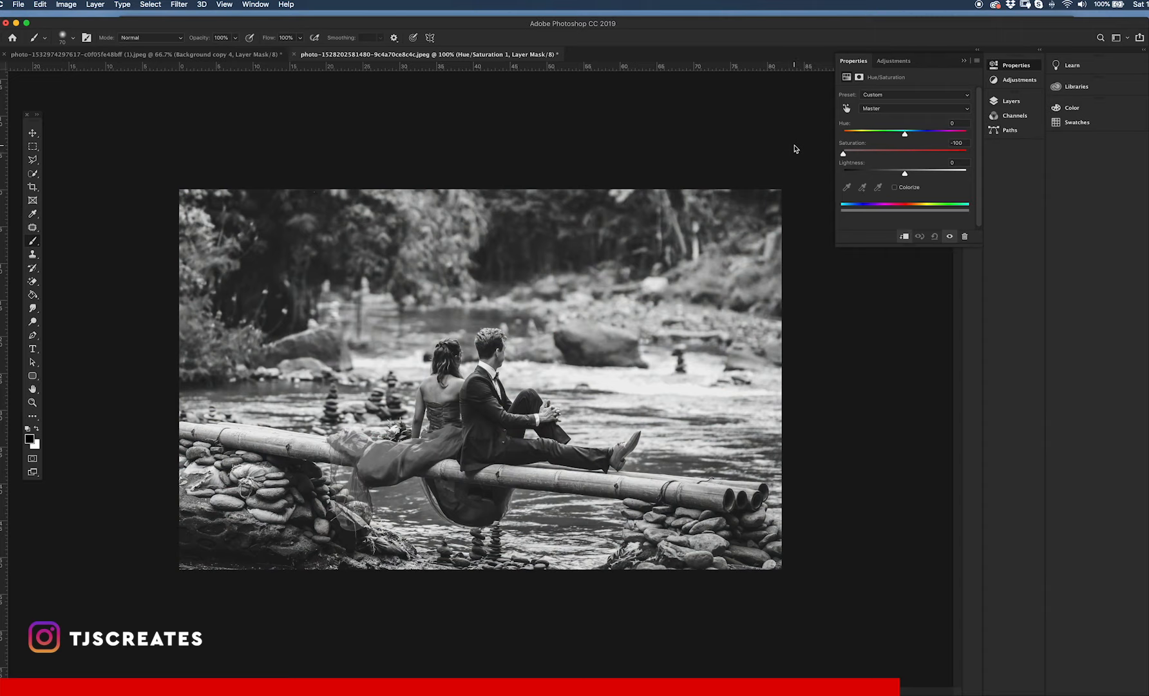
click(965, 61)
click(998, 101)
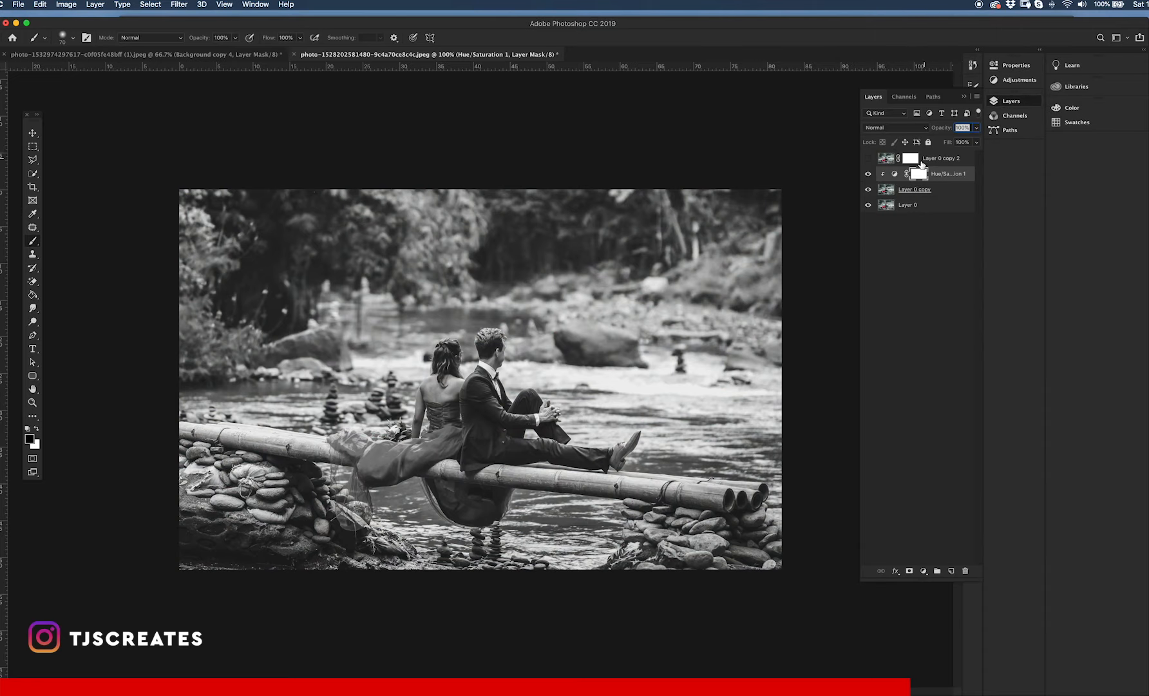
Step: Hide Layer 0 copy and its adjustment, and apply Black & White to Layer 0 with Reds at 300% and all other colors at -200%
drag(868, 173, 866, 193)
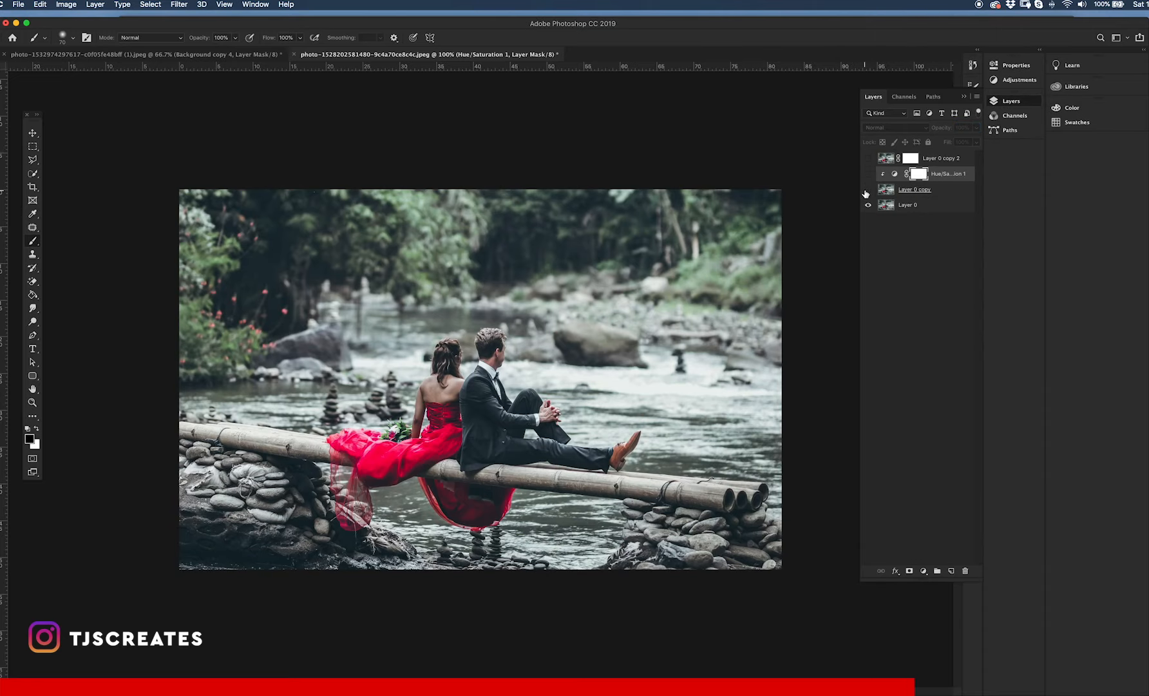
click(902, 206)
click(76, 5)
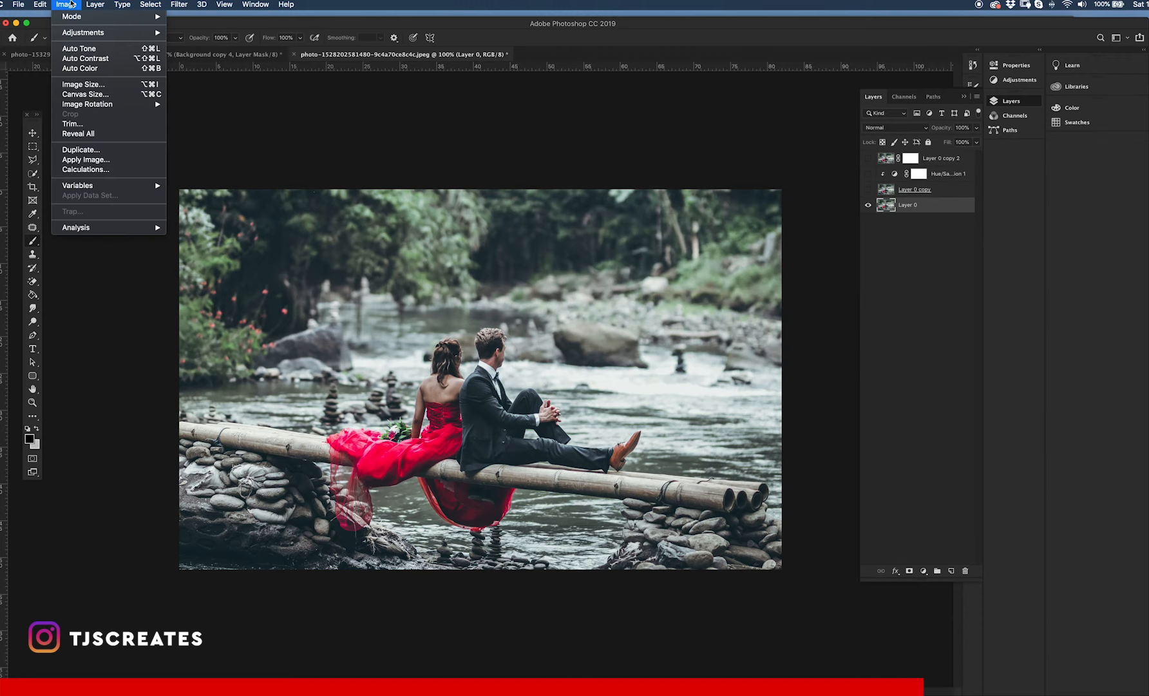
mouse_move(77, 33)
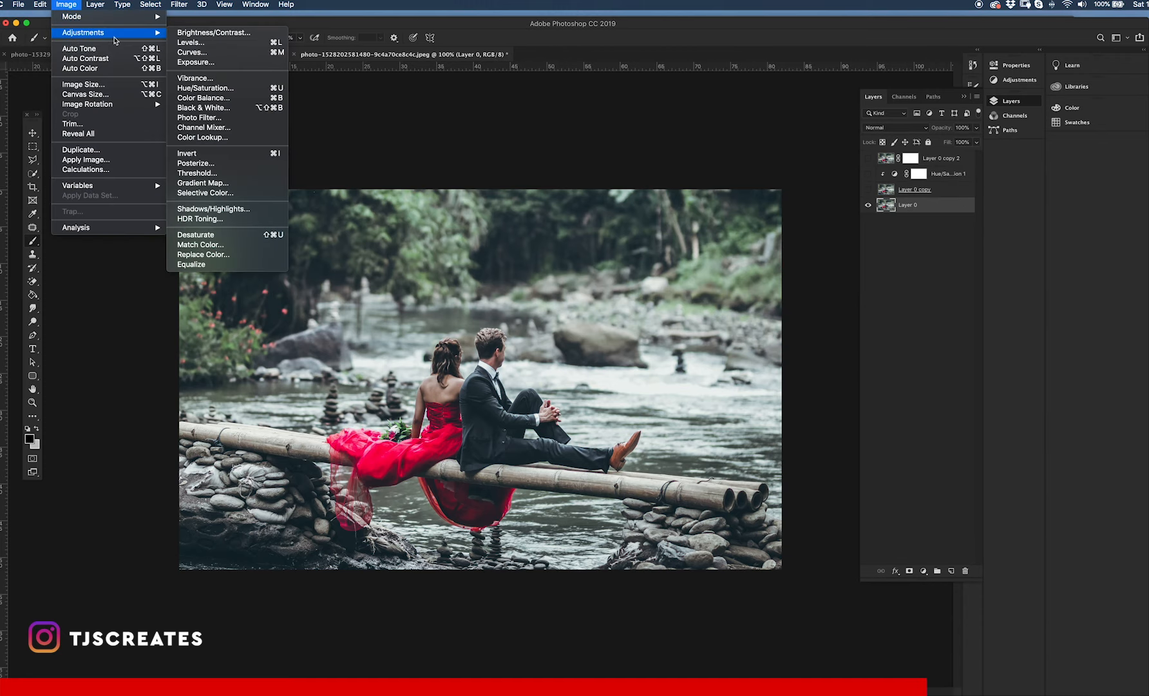
click(203, 108)
drag(777, 206, 849, 207)
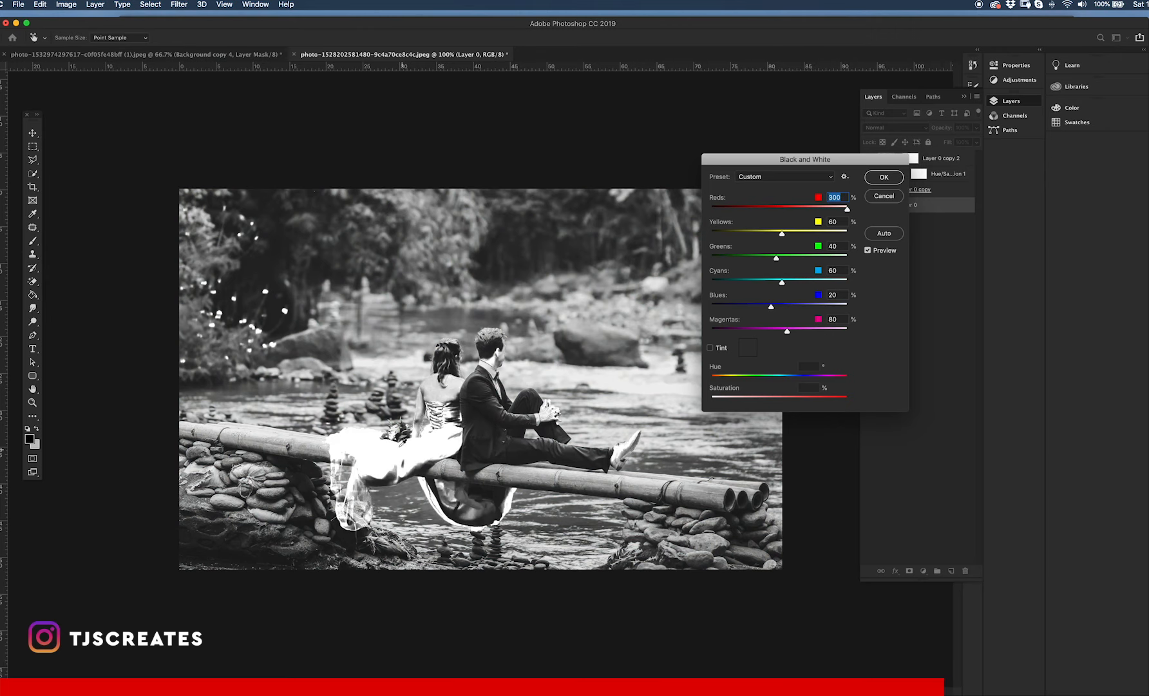
drag(781, 233, 711, 234)
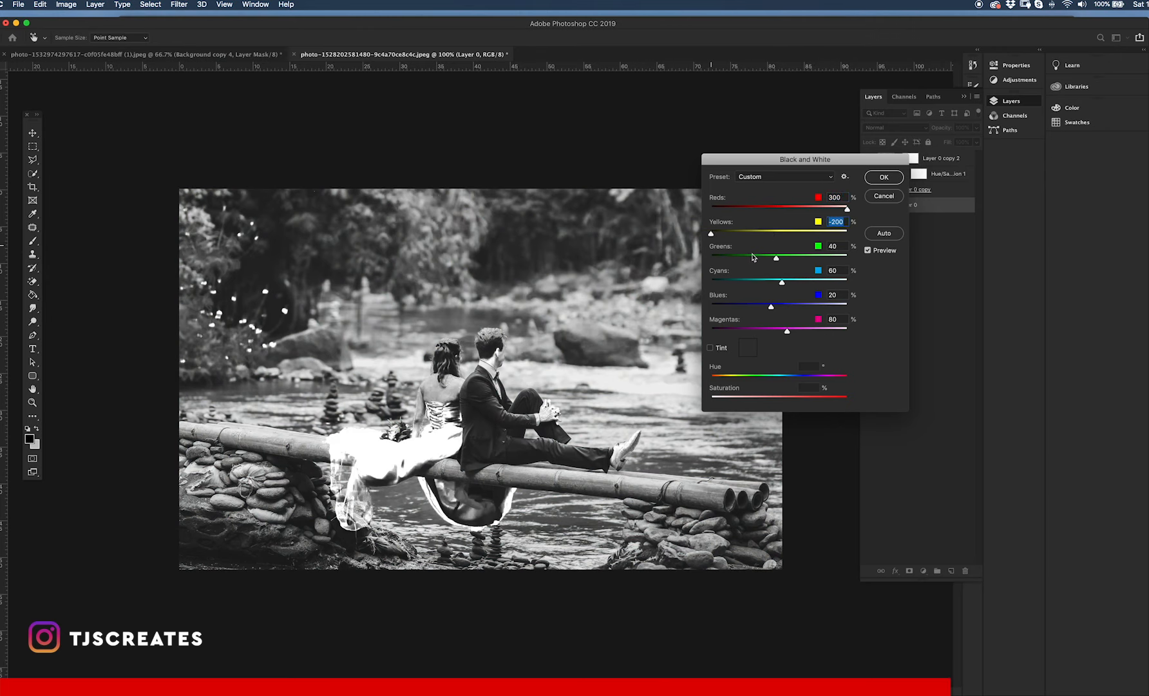
drag(777, 257, 706, 258)
drag(782, 281, 710, 282)
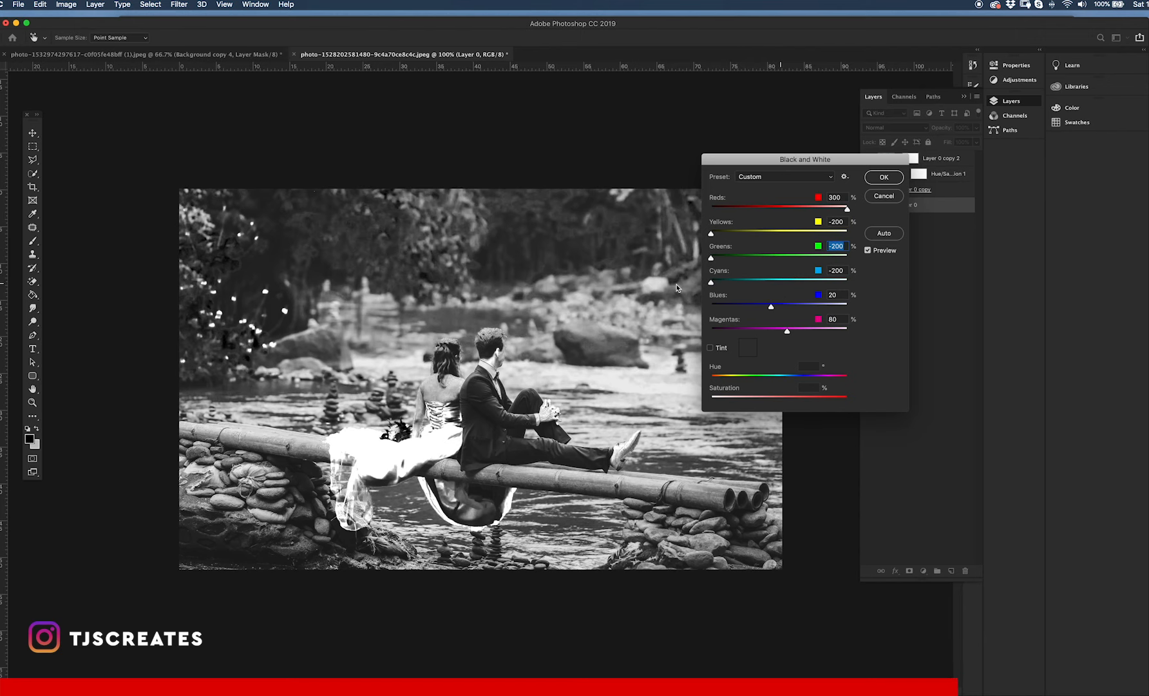
drag(771, 307, 708, 307)
drag(787, 332, 710, 331)
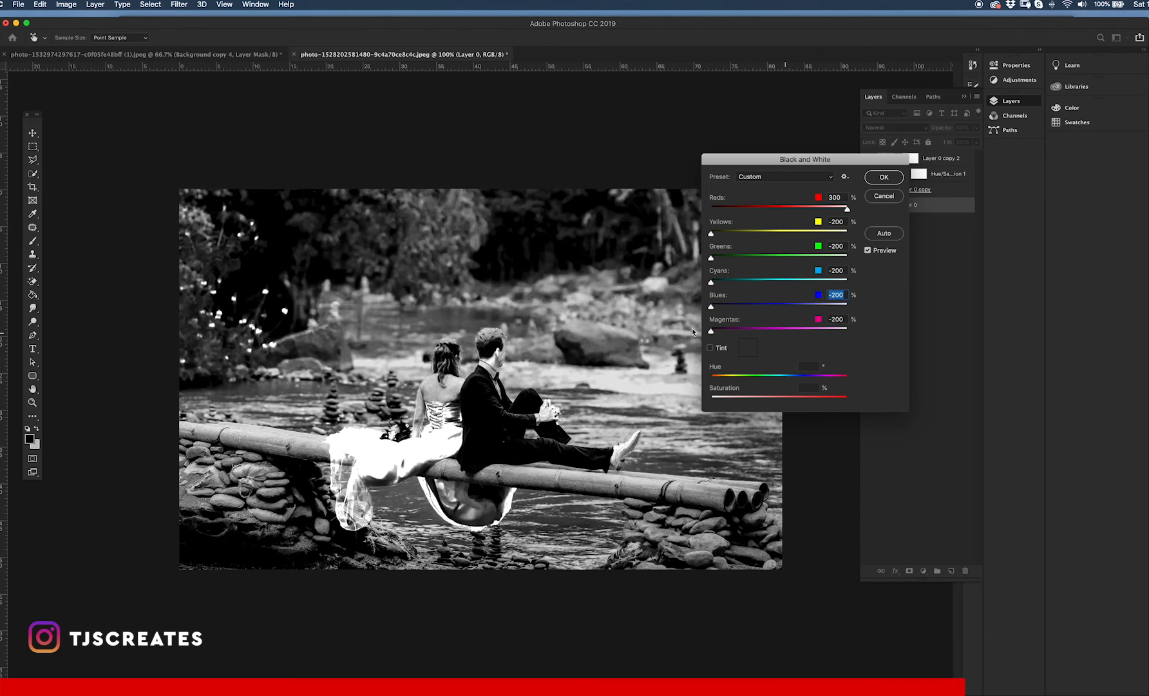
click(877, 186)
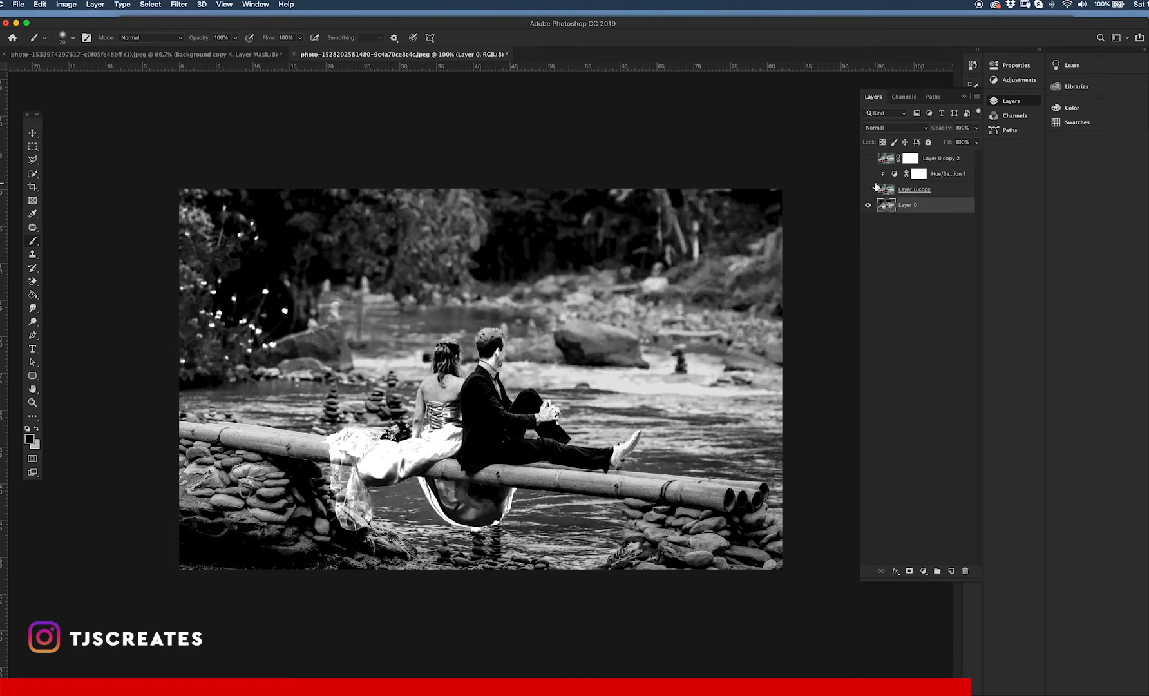
Step: Use Apply Image to fill the Layer 0 copy 2 mask with the high-contrast black and white picture
click(914, 159)
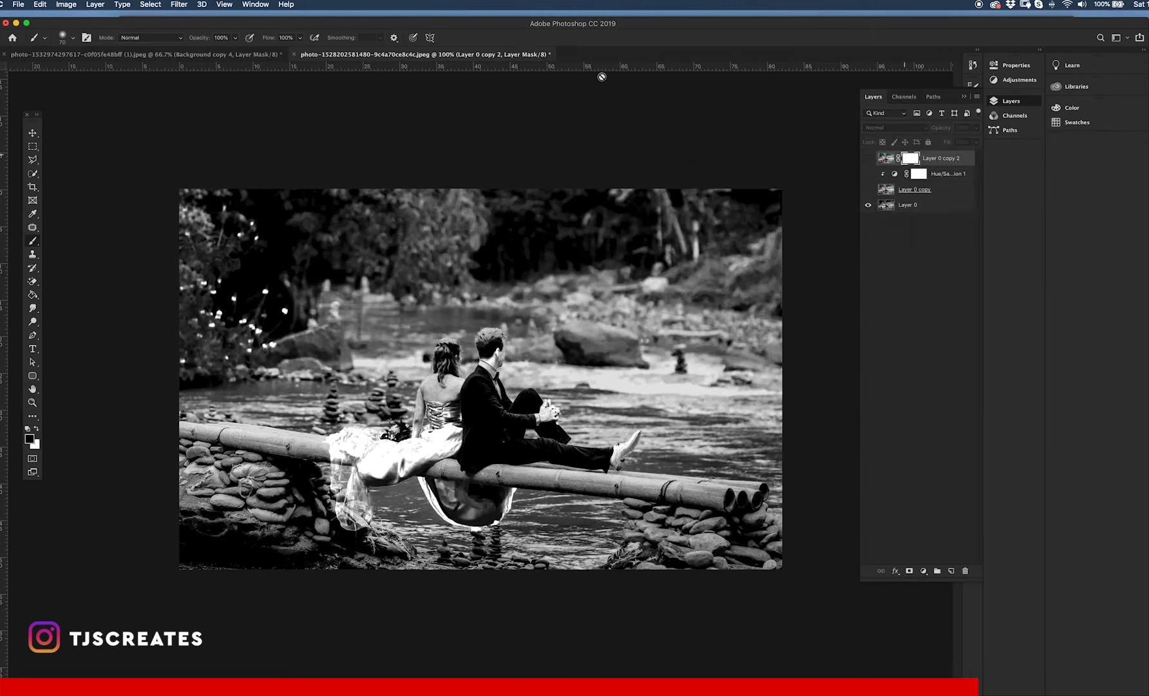
click(66, 5)
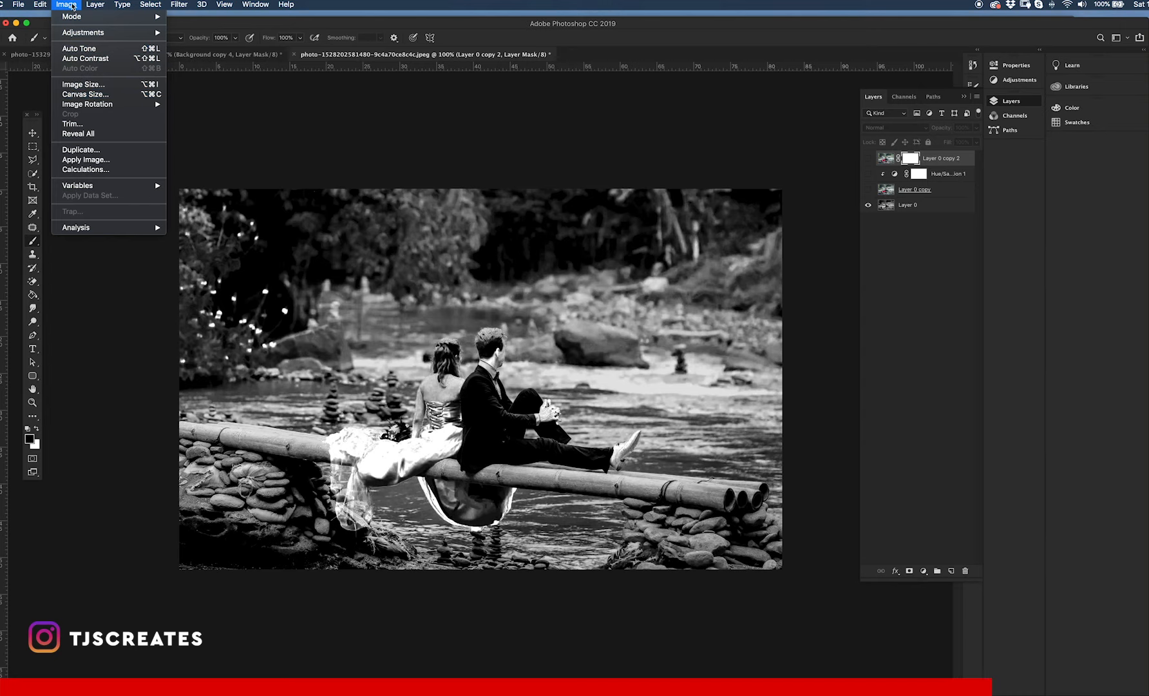
click(97, 160)
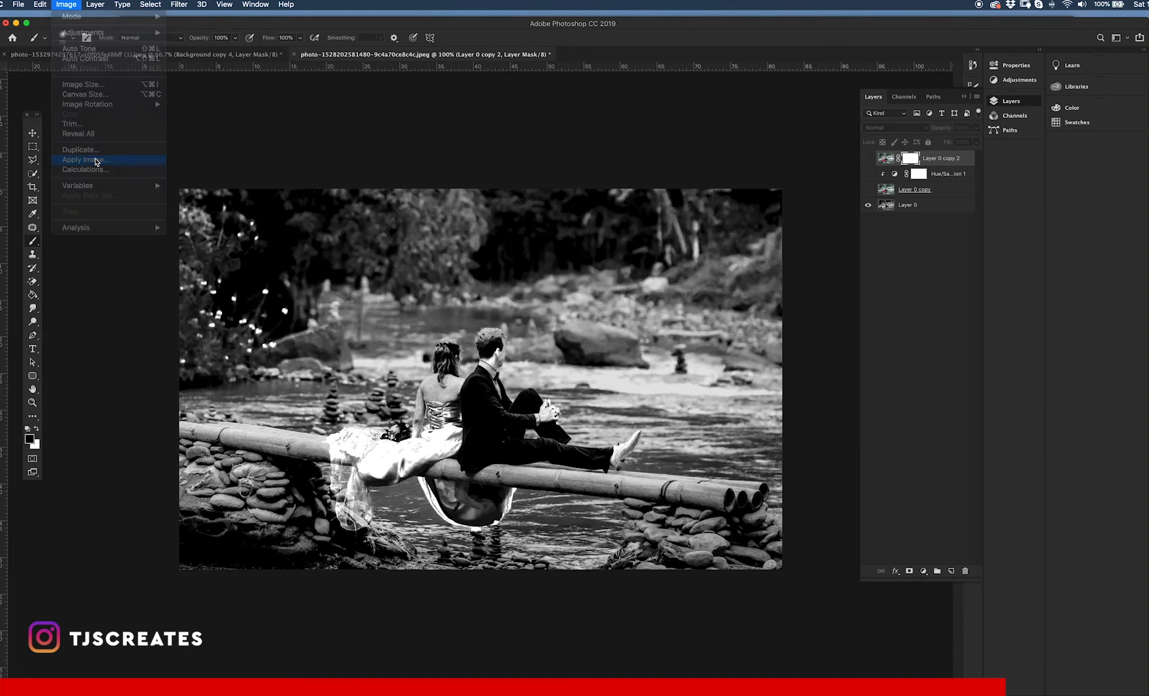
click(679, 221)
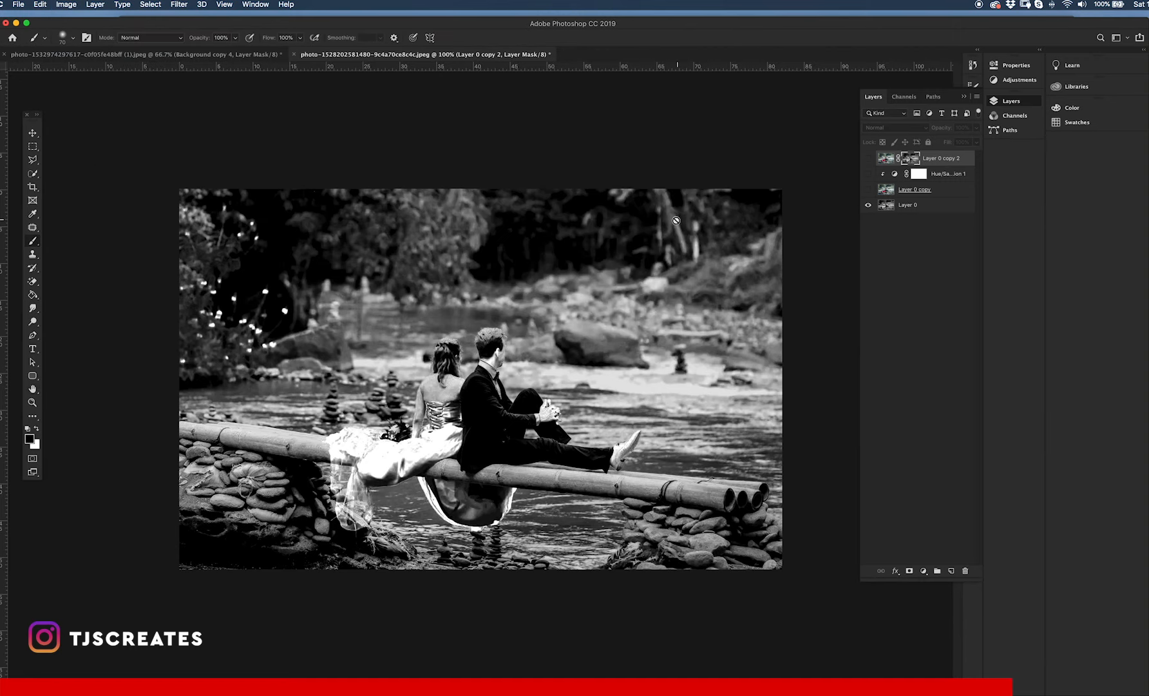
Step: Hide Layer 0 and show Layer 0 copy, its Hue/Saturation adjustment and Layer 0 copy 2
click(868, 205)
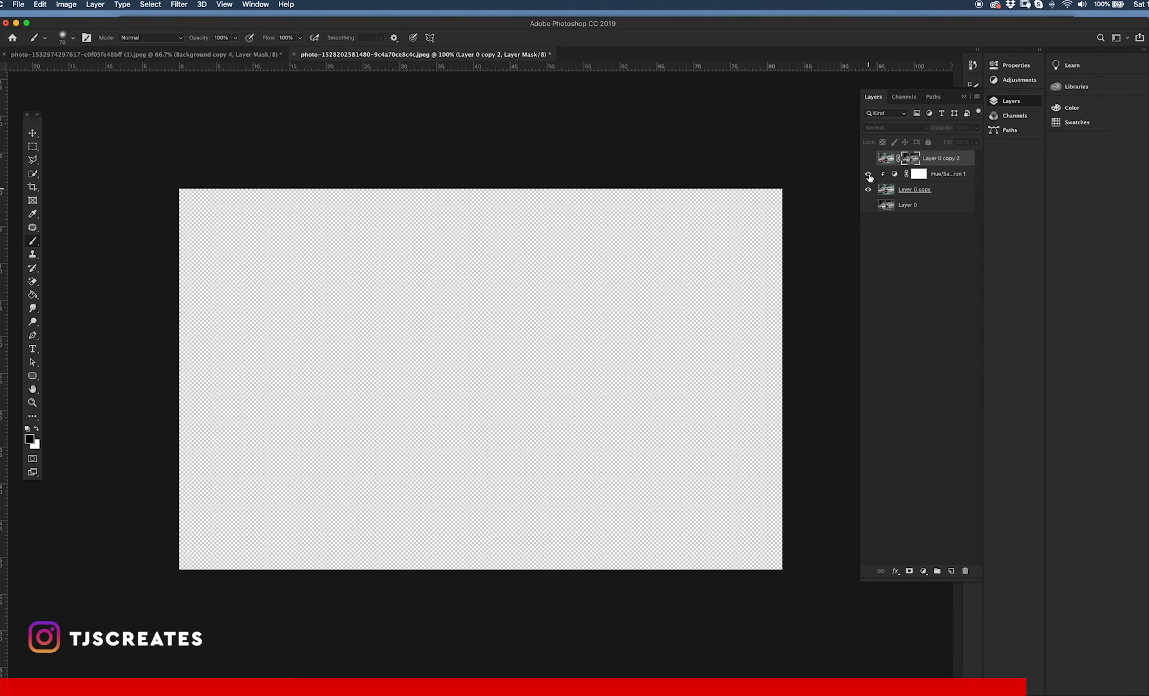
drag(868, 189, 869, 174)
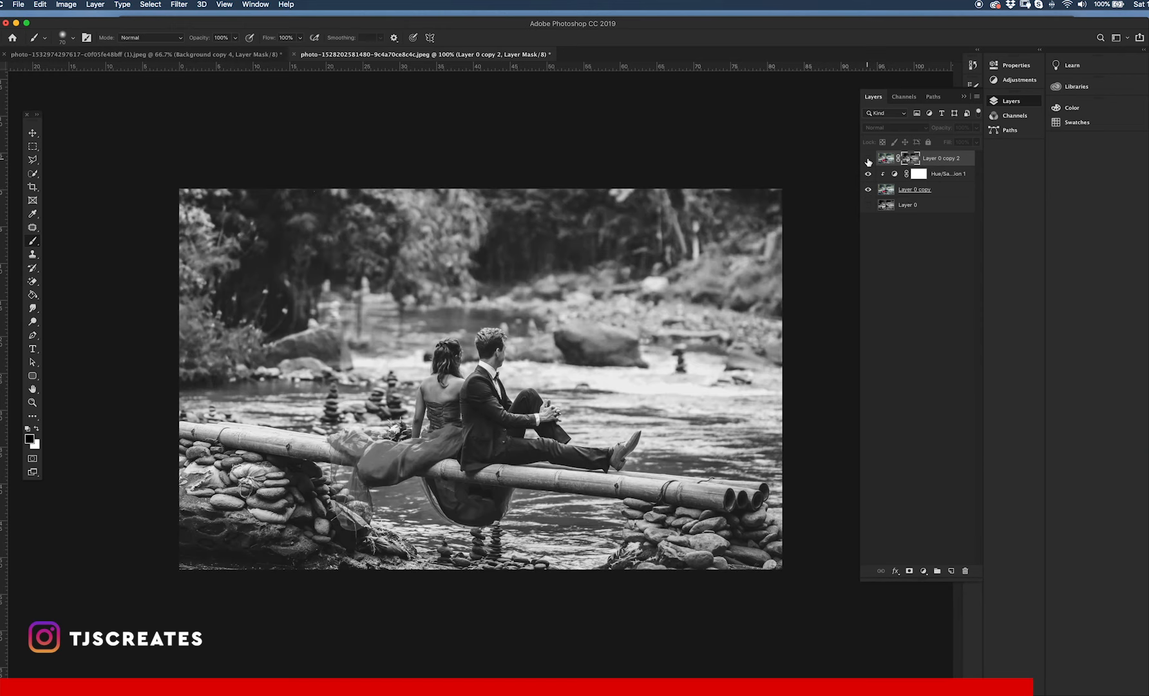
click(869, 158)
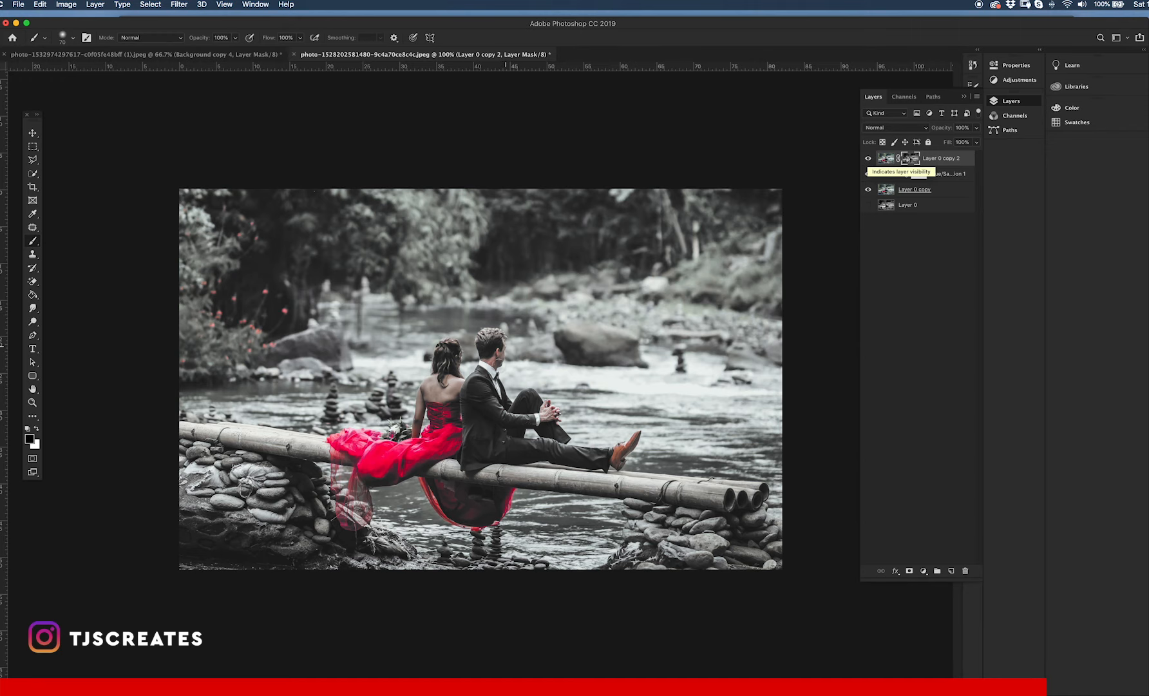
Step: Examine the couple photo up close for leftover color around the dress, skin, shoes and flowers
key(super+equal)
key(super+equal)
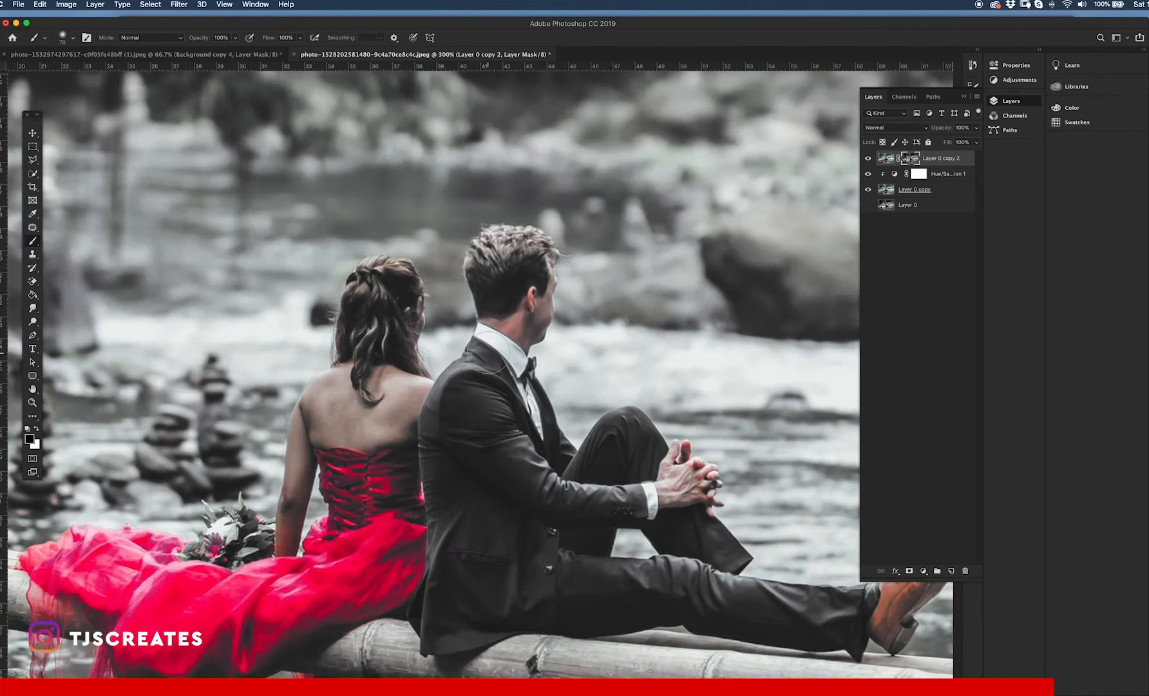
key(super+minus)
drag(563, 401, 451, 322)
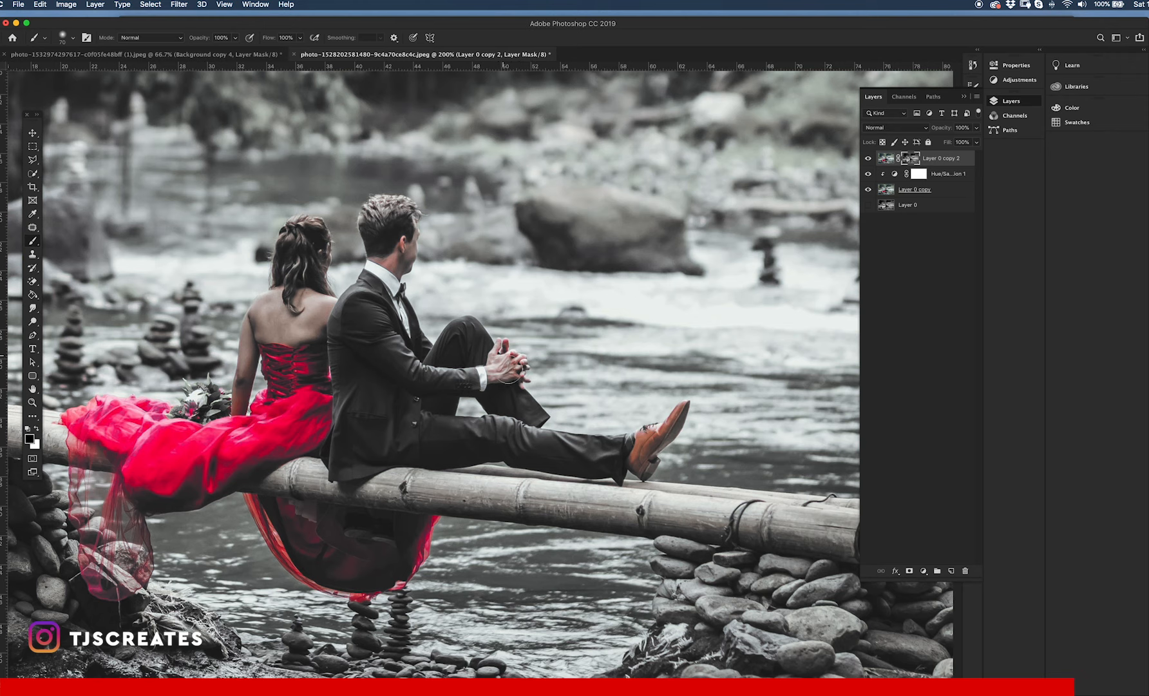
mouse_move(370, 428)
mouse_down()
mouse_move(586, 431)
mouse_move(687, 454)
mouse_move(700, 566)
mouse_up()
key(super+r)
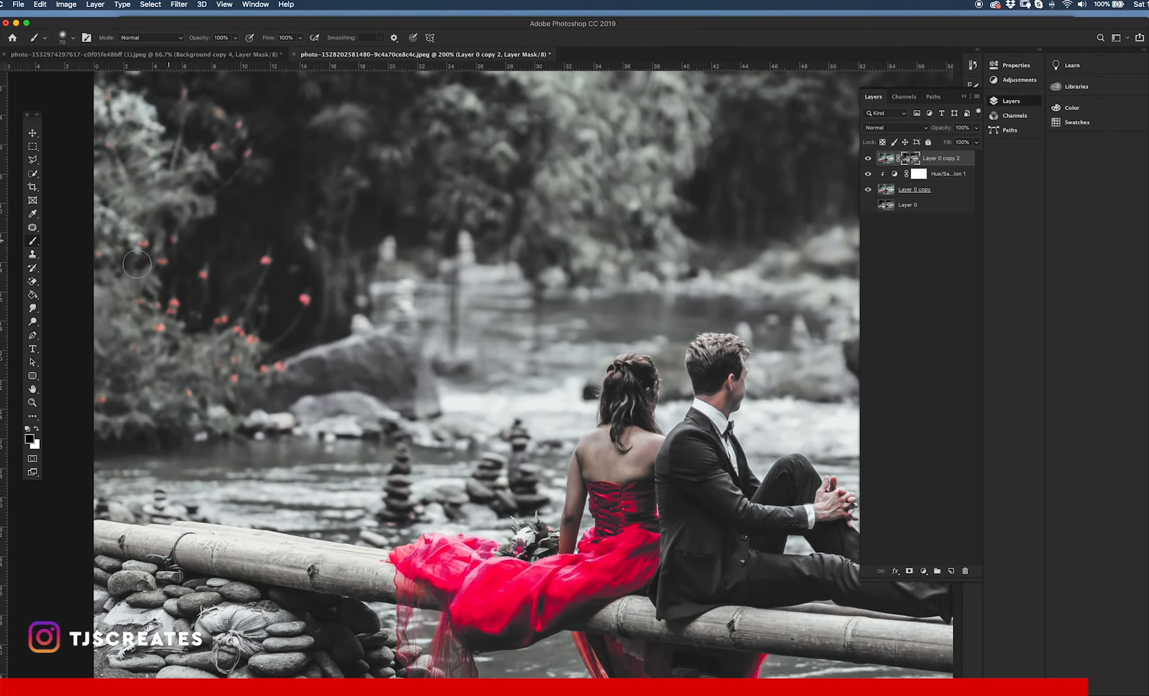
drag(318, 241, 261, 357)
drag(493, 336, 303, 251)
drag(502, 358, 521, 231)
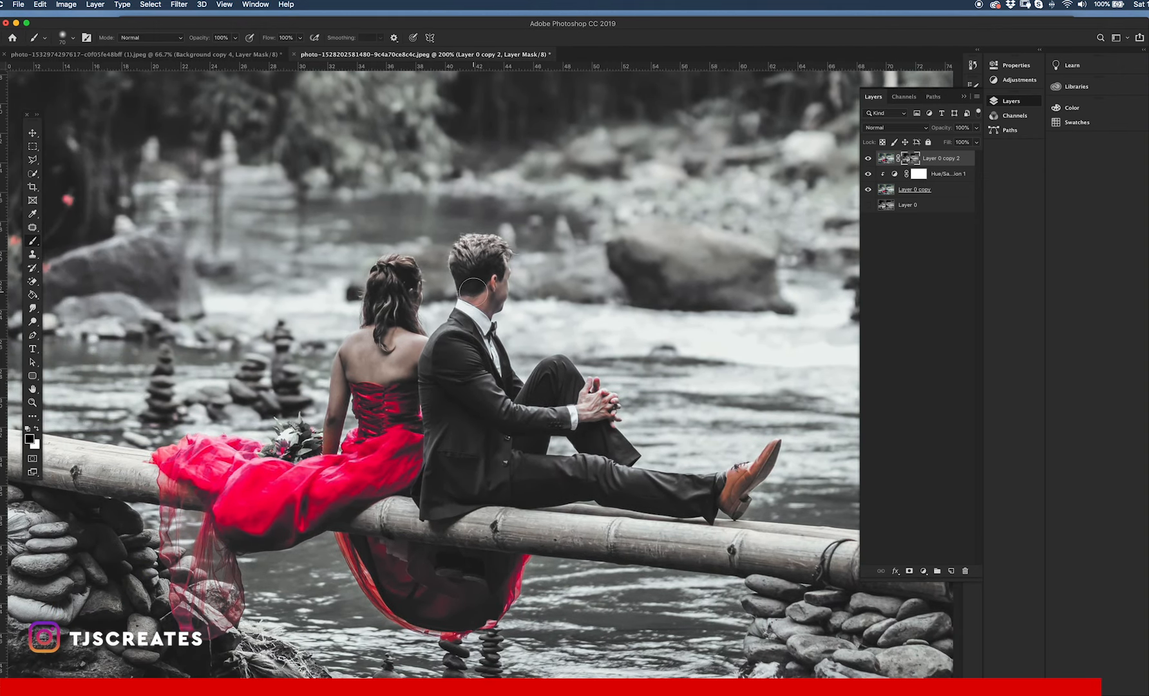
key(super+minus)
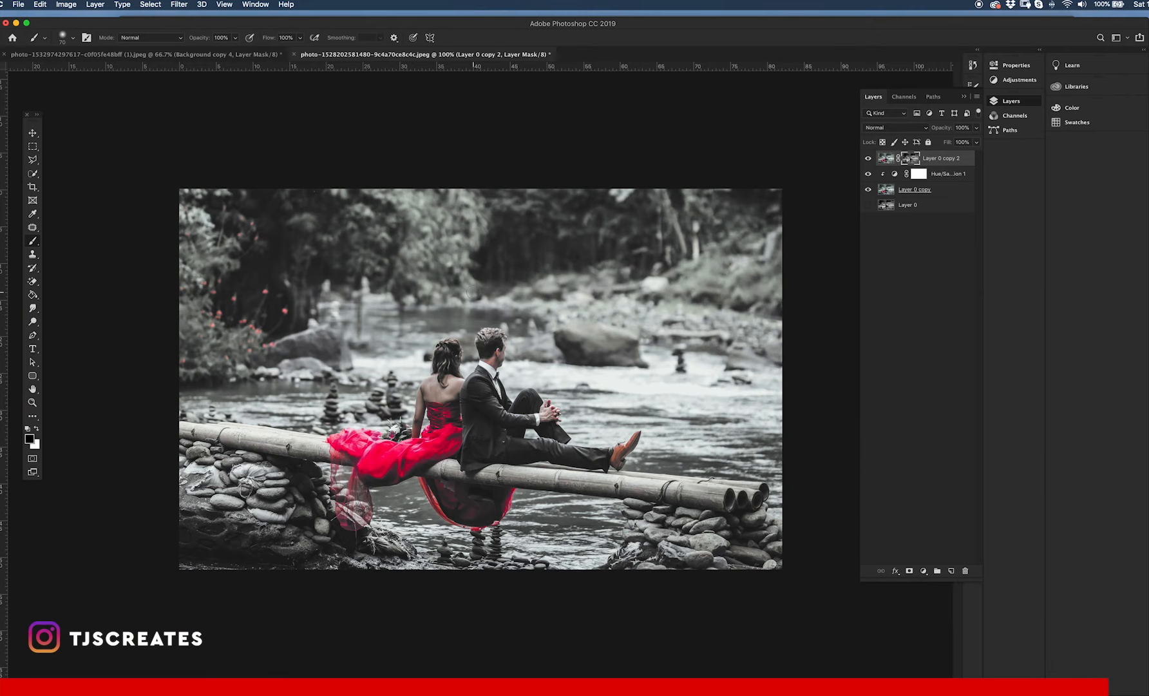